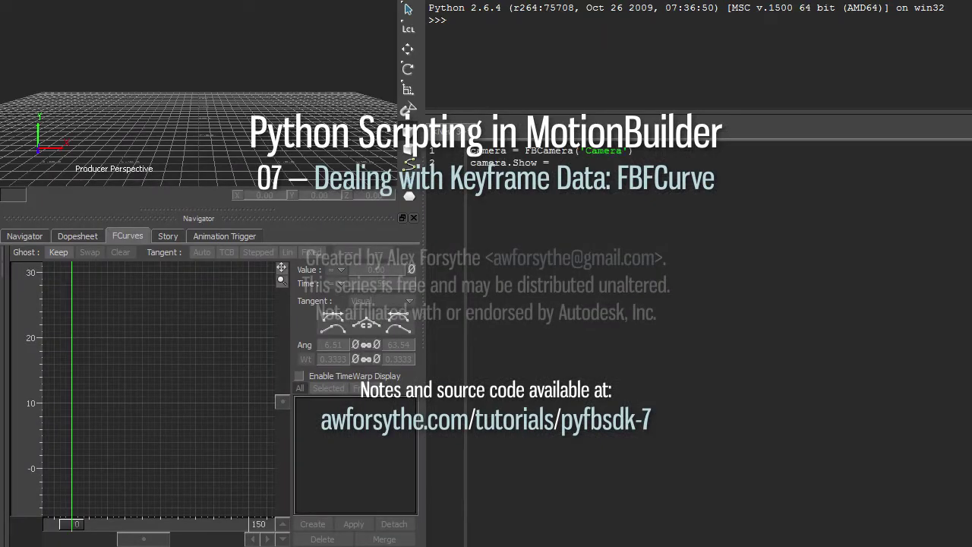
Script a shown, selected current camera with an animated Roll channel and fetch its FCurve
{"action": "type", "text": "True"}
{"action": "key", "text": "Return"}
{"action": "type", "text": "FBSystem().Renderer.CurrentCamera = camera"}
{"action": "key", "text": "Return"}
{"action": "type", "text": "camera.Sele"}
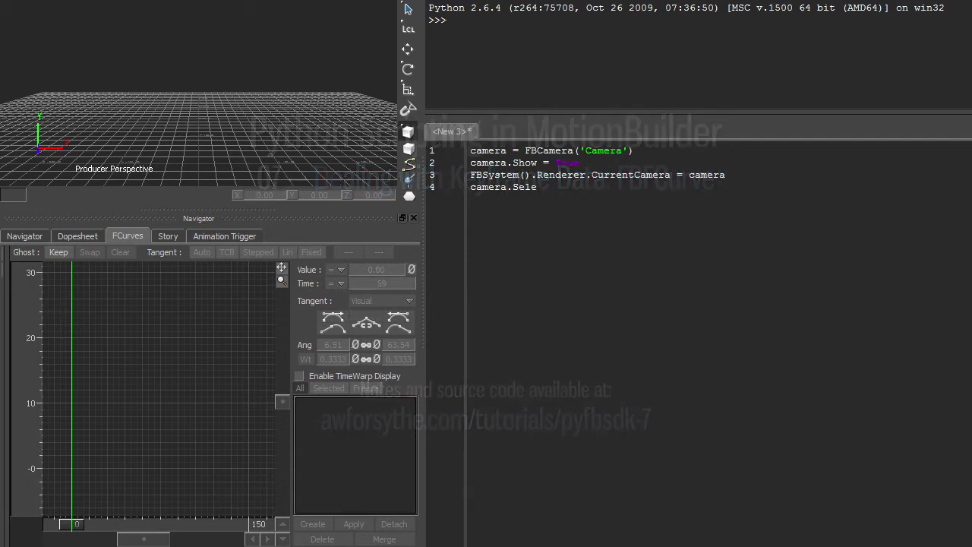
{"action": "type", "text": "cted = True"}
{"action": "key", "text": "Return"}
{"action": "key", "text": "Return"}
{"action": "type", "text": "camera.Roll.SetAnimated(True)"}
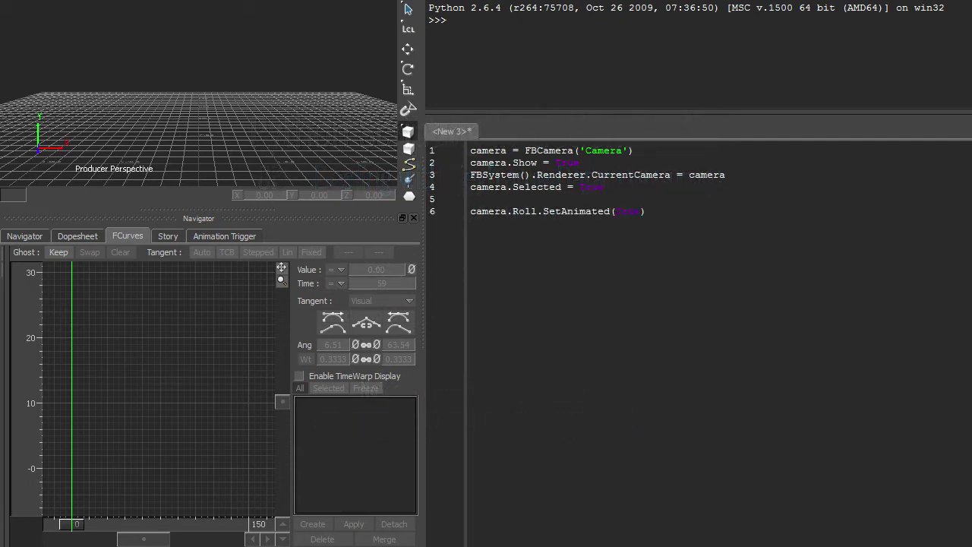
{"action": "key", "text": "Return"}
{"action": "type", "text": "node = camera.Roll.GetAnimationNode()"}
{"action": "key", "text": "Return"}
{"action": "type", "text": "fcurve = node.FCu"}
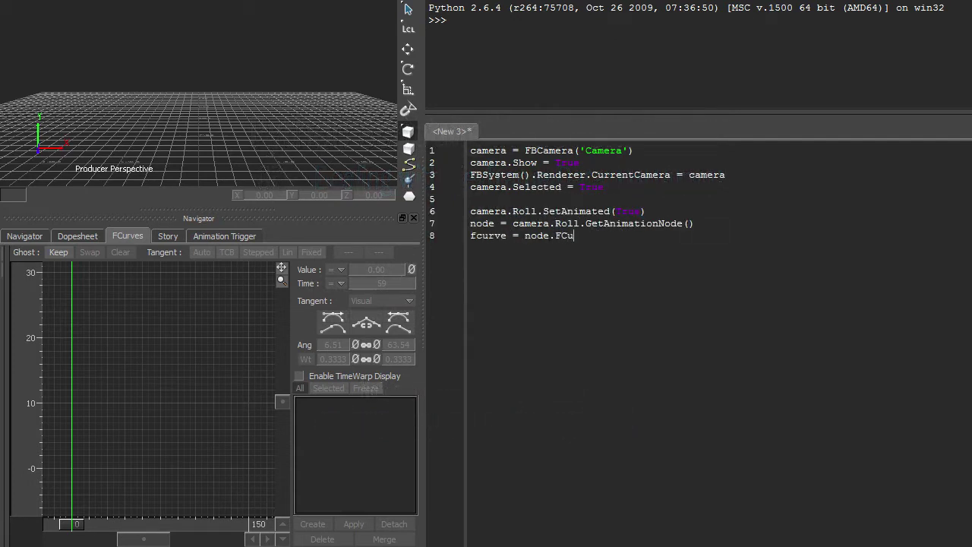
{"action": "type", "text": "rve"}
{"action": "key", "text": "ctrl+a"}
{"action": "key", "text": "ctrl+Return"}
Colour the Roll curve green in the FCurves property list, then hide the list
{"action": "key", "text": "Delete"}
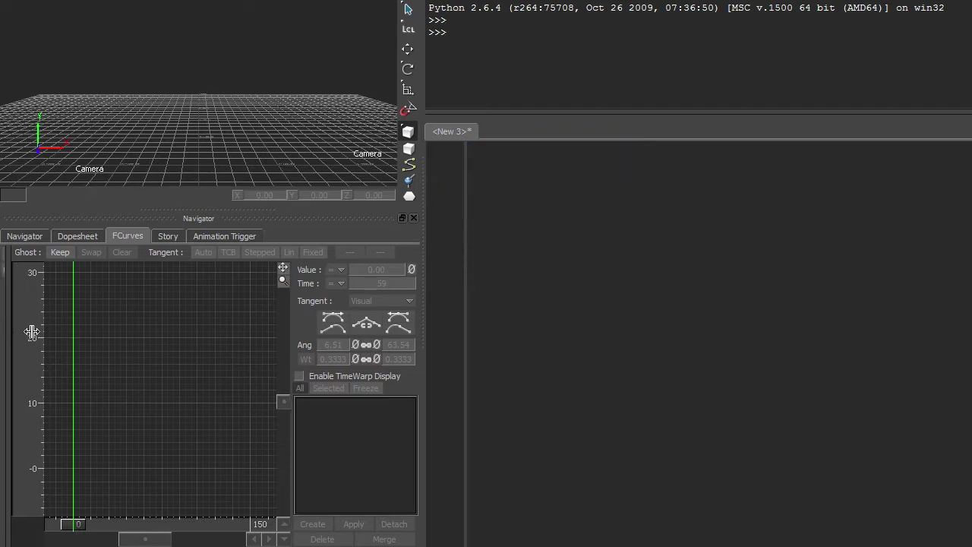
{"action": "left_click_drag", "start_coordinate": [32, 332], "coordinate": [214, 331]}
{"action": "left_click", "coordinate": [17, 298]}
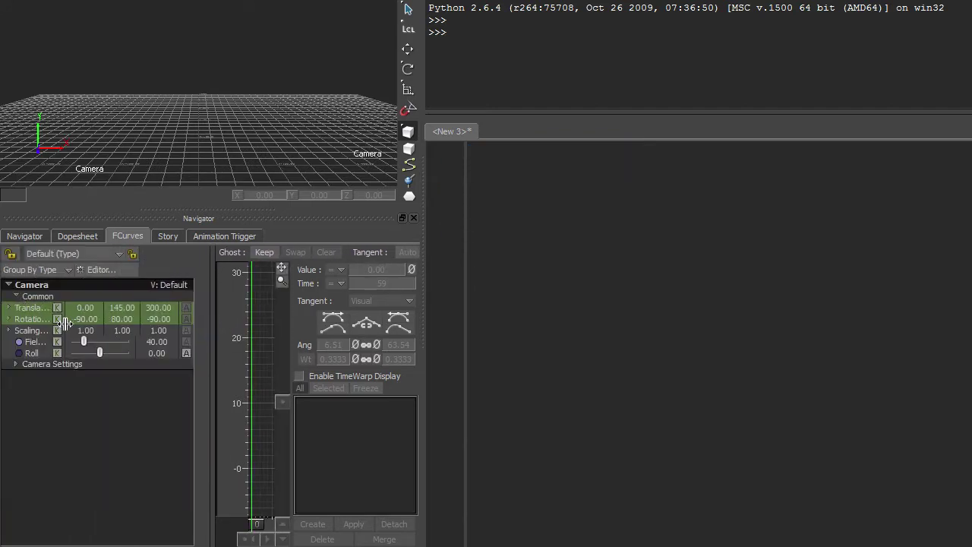
{"action": "left_click_drag", "start_coordinate": [65, 323], "coordinate": [80, 323]}
{"action": "left_click", "coordinate": [19, 353]}
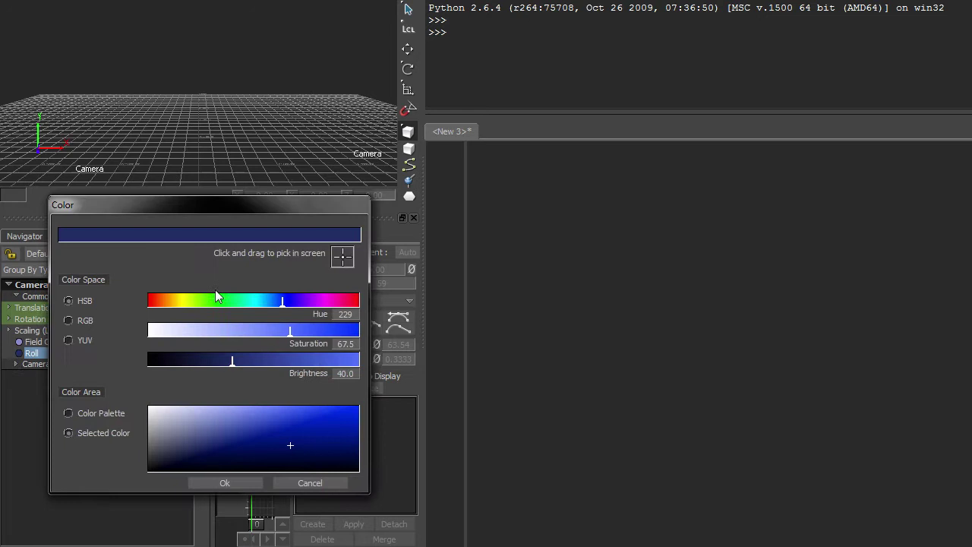
{"action": "left_click", "coordinate": [215, 300]}
{"action": "left_click", "coordinate": [228, 483]}
{"action": "left_click_drag", "start_coordinate": [214, 347], "coordinate": [14, 347]}
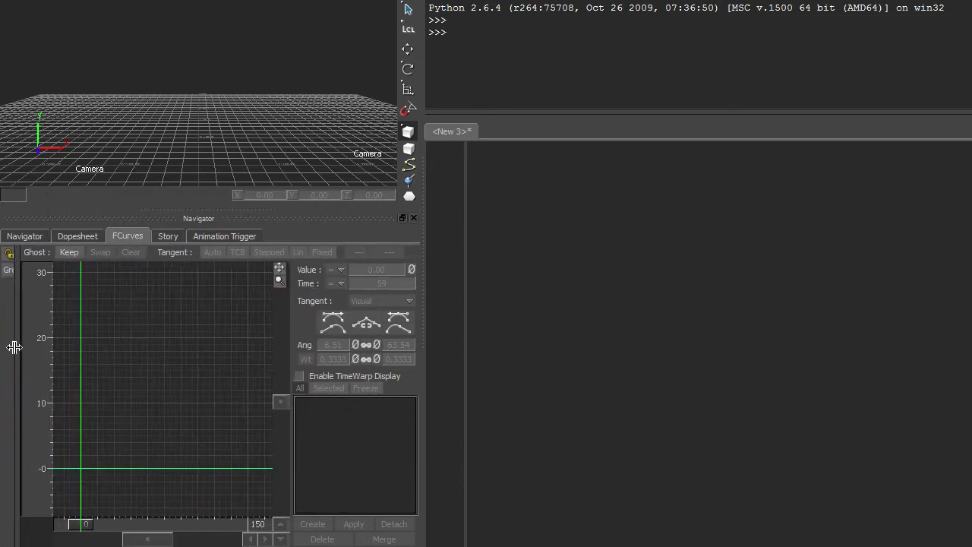
Add a Roll key at frame 0 with fcurve.KeyAdd(FBTime(0, 0, 0, 0), ...)
{"action": "type", "text": "f"}
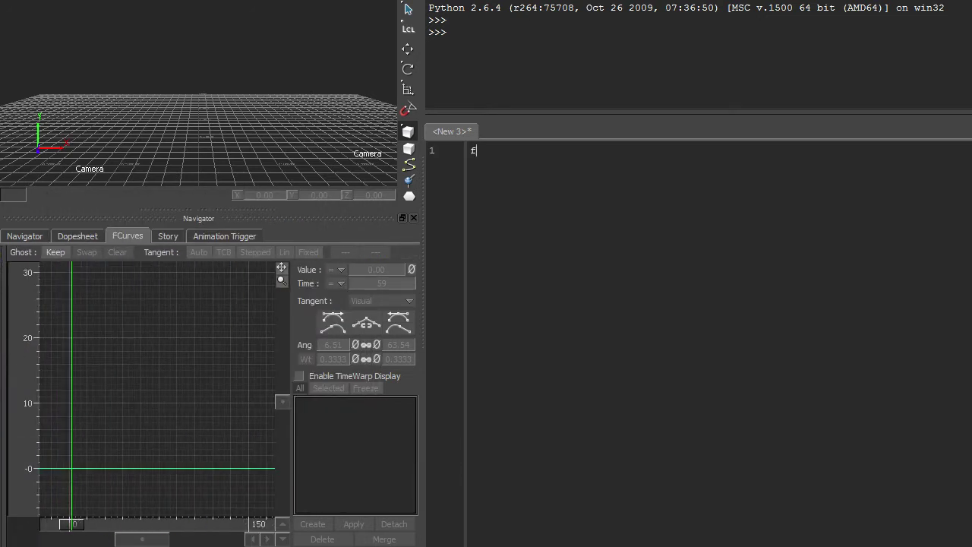
{"action": "type", "text": "curve.KeyAdd"}
{"action": "type", "text": "(FBTime(0,"}
{"action": "type", "text": " 0, 0, 0), 0.0"}
{"action": "key", "text": "ctrl+a"}
{"action": "key", "text": "ctrl+Return"}
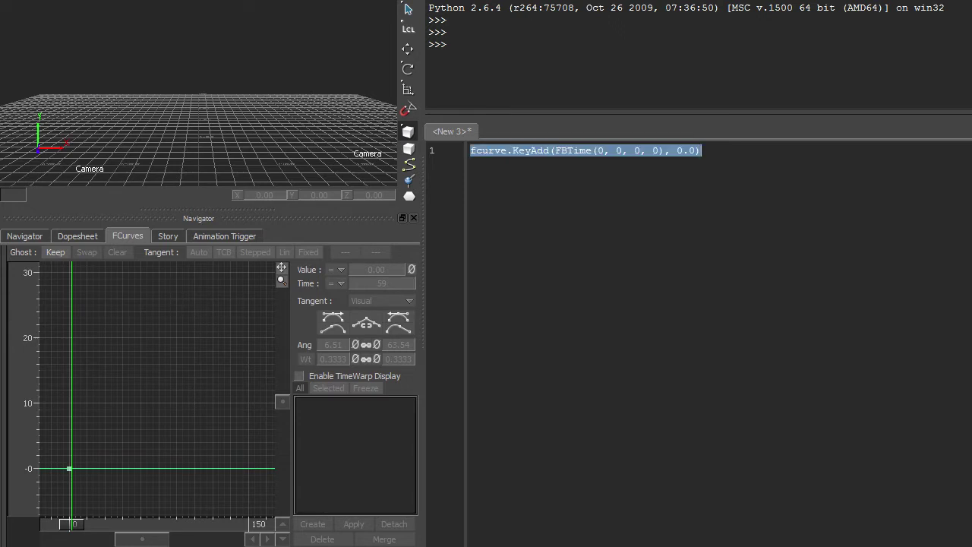
{"action": "left_click_drag", "start_coordinate": [97, 433], "coordinate": [60, 484]}
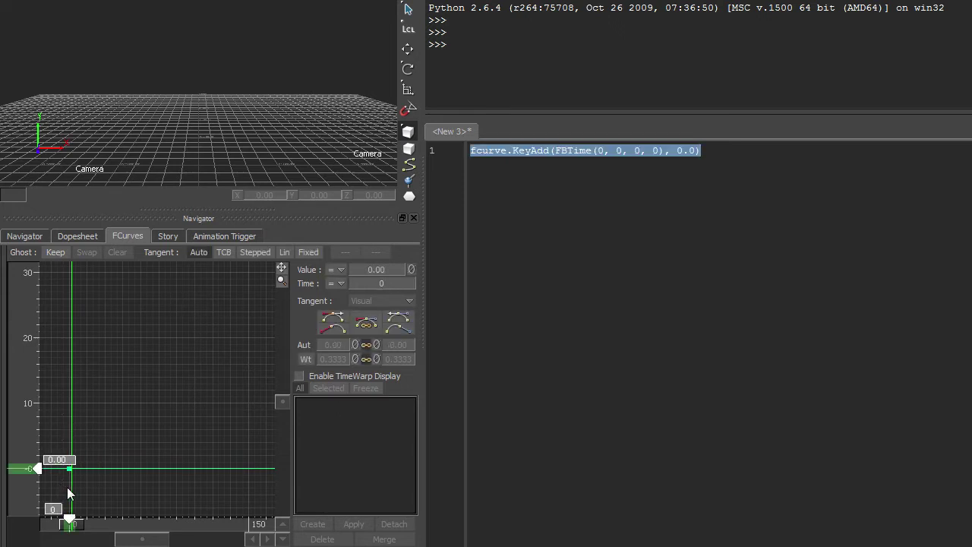
{"action": "left_click", "coordinate": [132, 492]}
Add a Roll key at frame 100 with value 100 and frame the curve
{"action": "key", "text": "End"}
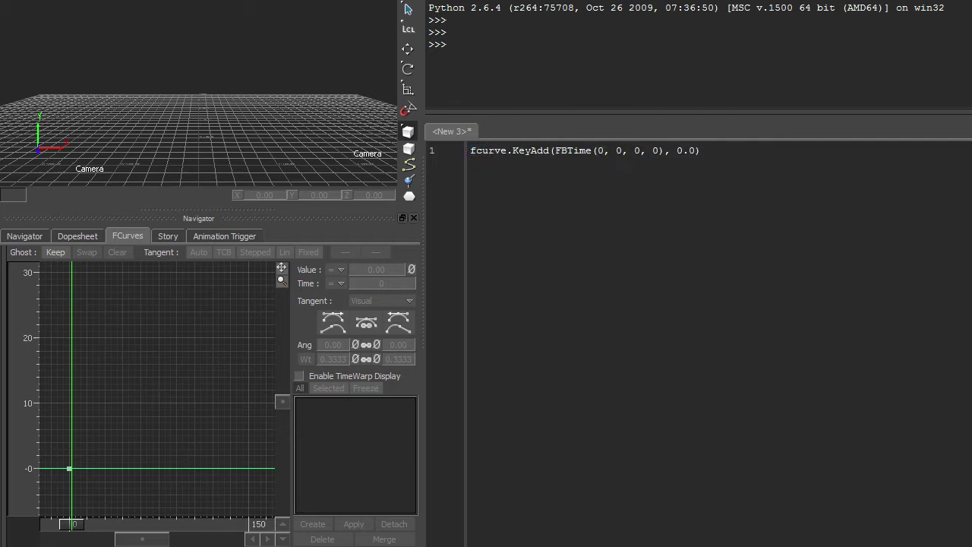
{"action": "type", "text": "100"}
{"action": "key", "text": "ctrl+a"}
{"action": "key", "text": "ctrl+Return"}
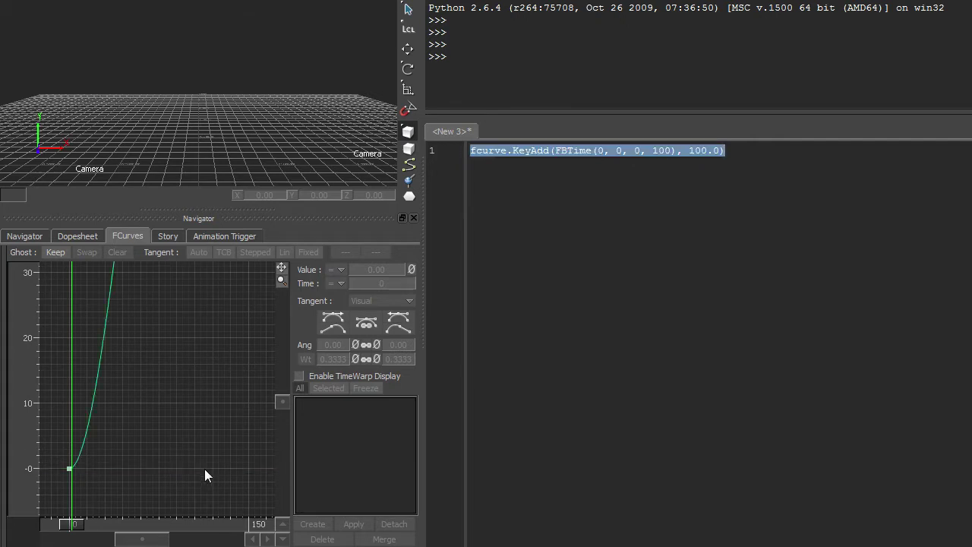
{"action": "key", "text": "a"}
{"action": "left_click", "coordinate": [246, 355]}
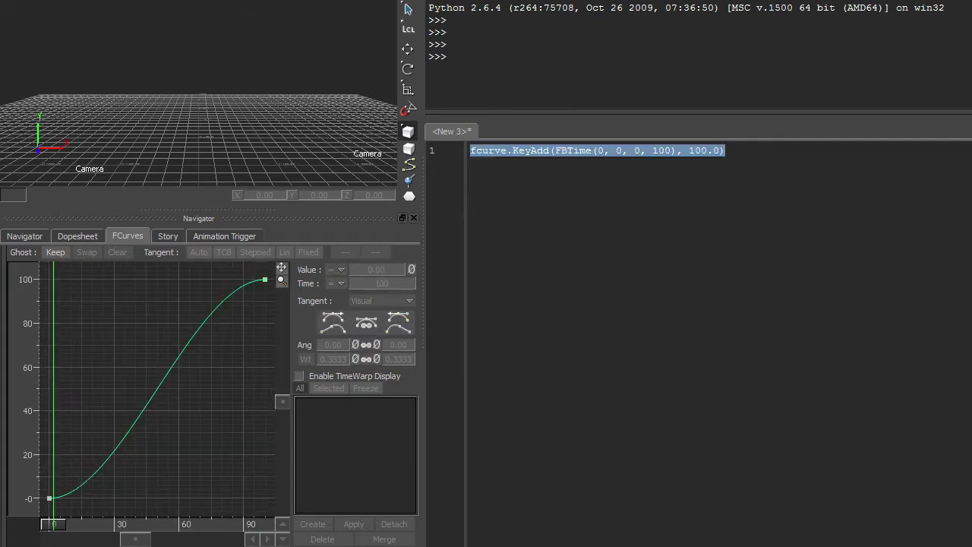
Add a Roll key at frame 50 with value 25
{"action": "left_click", "coordinate": [712, 150]}
{"action": "double_click", "coordinate": [661, 150]}
{"action": "type", "text": "50"}
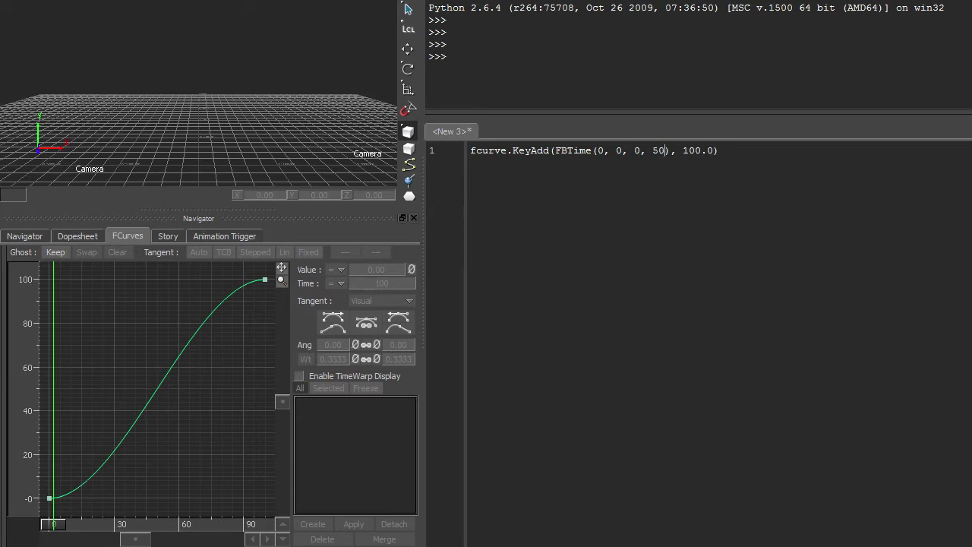
{"action": "double_click", "coordinate": [688, 150]}
{"action": "type", "text": "25"}
{"action": "key", "text": "ctrl+a"}
{"action": "key", "text": "ctrl+Return"}
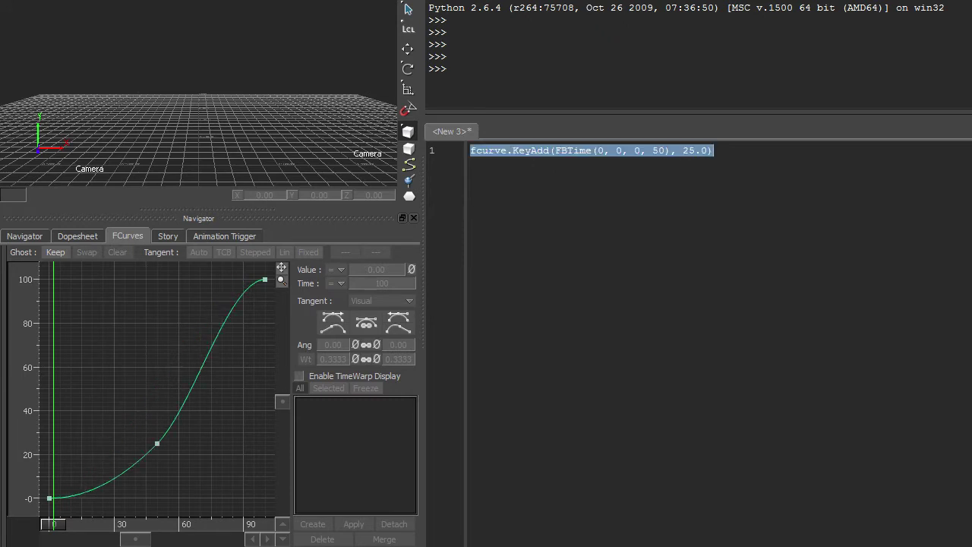
Re-key frame 50 with value 10 instead of 25
{"action": "left_click", "coordinate": [714, 150]}
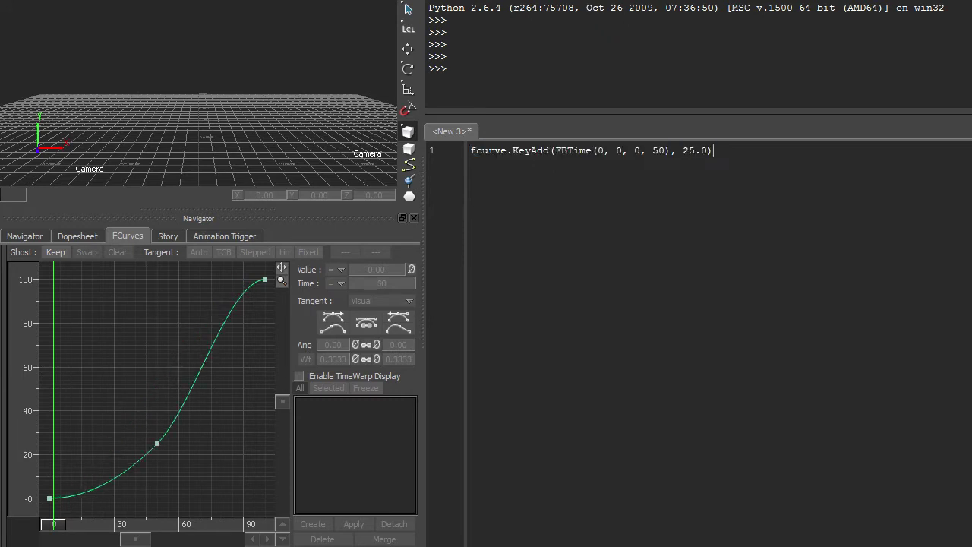
{"action": "double_click", "coordinate": [683, 151]}
{"action": "type", "text": "10"}
{"action": "key", "text": "ctrl+a"}
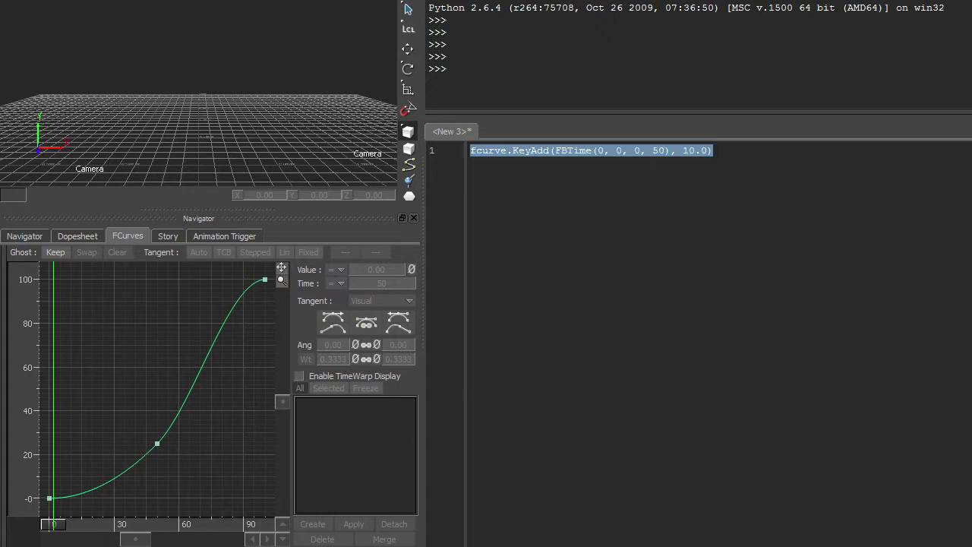
{"action": "key", "text": "ctrl+Return"}
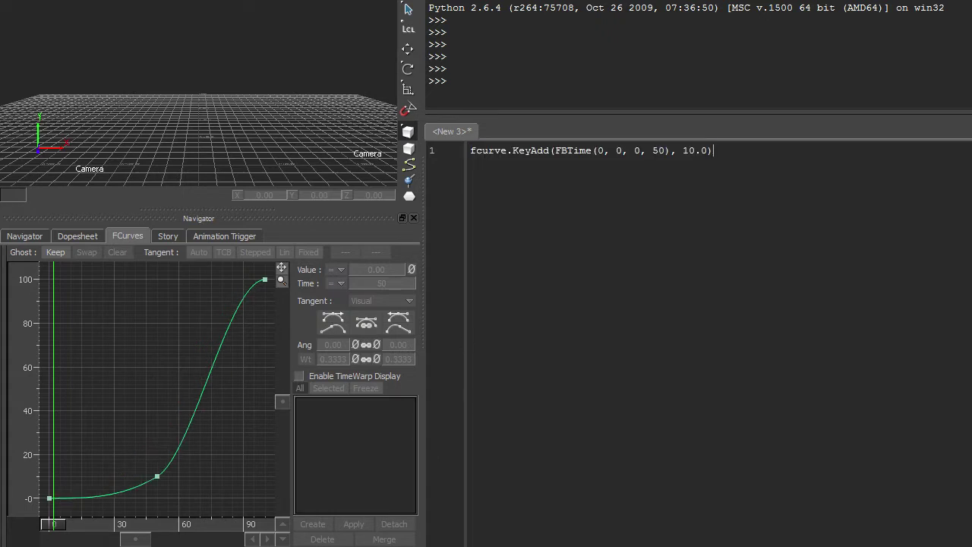
Add a Roll key at frame 75 with value 50 and print its returned index
{"action": "key", "text": "Home"}
{"action": "type", "text": "index ="}
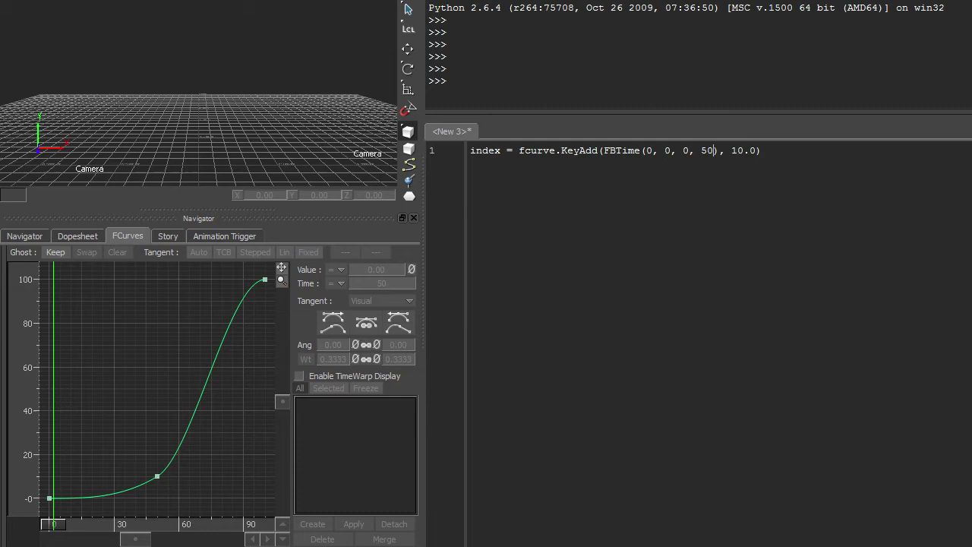
{"action": "key", "text": "BackSpace"}
{"action": "key", "text": "BackSpace"}
{"action": "type", "text": "75"}
{"action": "key", "text": "shift+Left"}
{"action": "key", "text": "shift+Left"}
{"action": "type", "text": "50"}
{"action": "key", "text": "End"}
{"action": "key", "text": "Return"}
{"action": "type", "text": "print index"}
{"action": "key", "text": "ctrl+a"}
{"action": "key", "text": "ctrl+Return"}
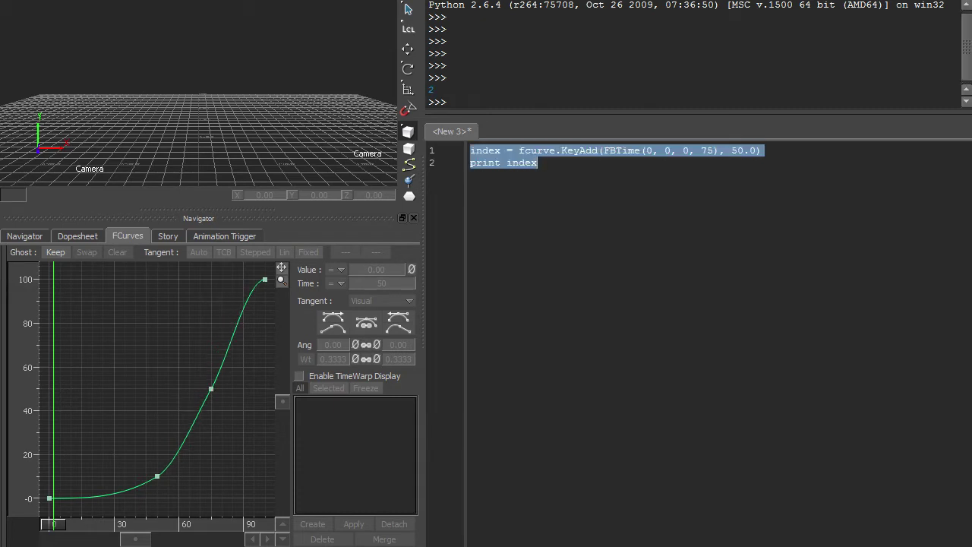
Print the key object fcurve.Keys[index] to the console
{"action": "key", "text": "Return"}
{"action": "type", "text": "key = f"}
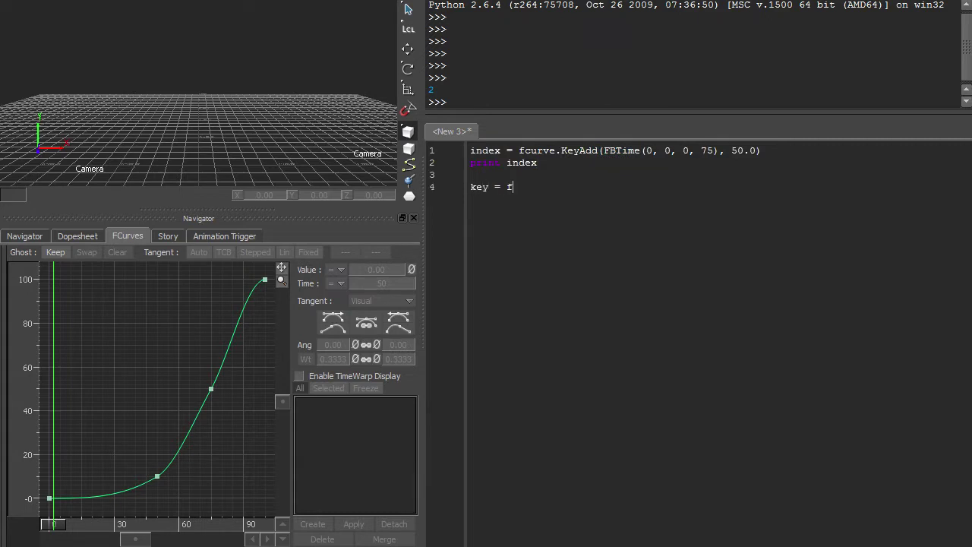
{"action": "type", "text": "curve.Keys[index]"}
{"action": "key", "text": "Return"}
{"action": "type", "text": "print key"}
{"action": "key", "text": "shift+Up"}
{"action": "key", "text": "shift+Home"}
{"action": "key", "text": "ctrl+Return"}
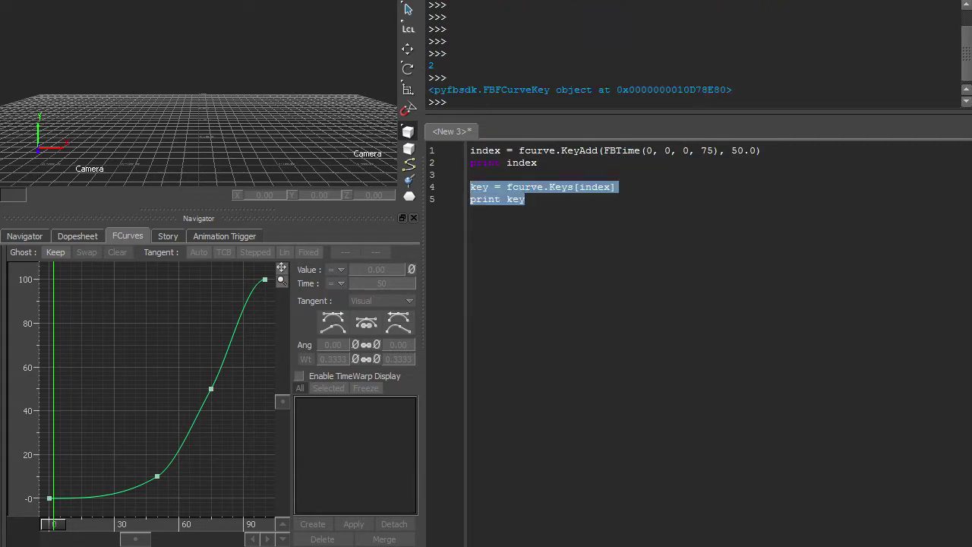
{"action": "key", "text": "Right"}
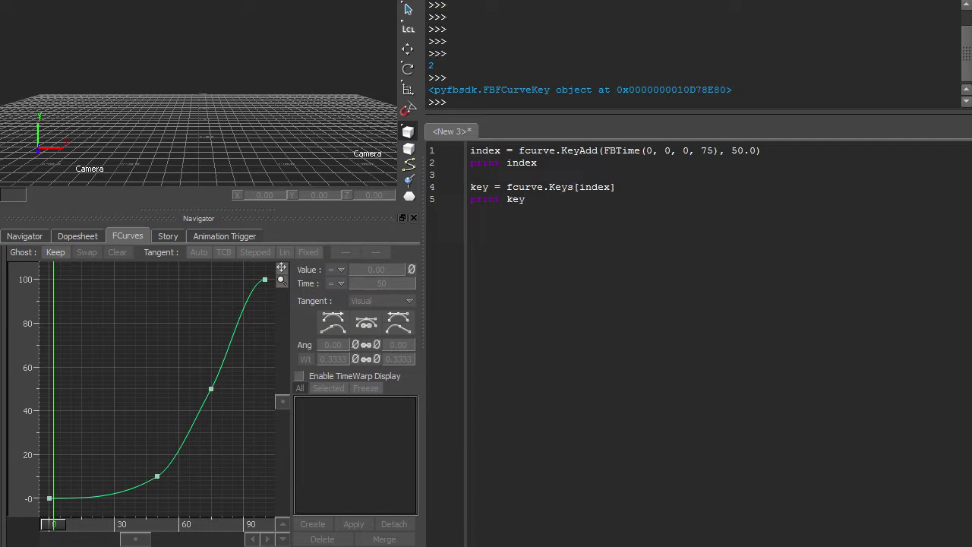
Loop over fcurve.Keys printing each key's index, frame and value
{"action": "key", "text": "ctrl+a"}
{"action": "type", "text": "for i in range(0, len(fcur"}
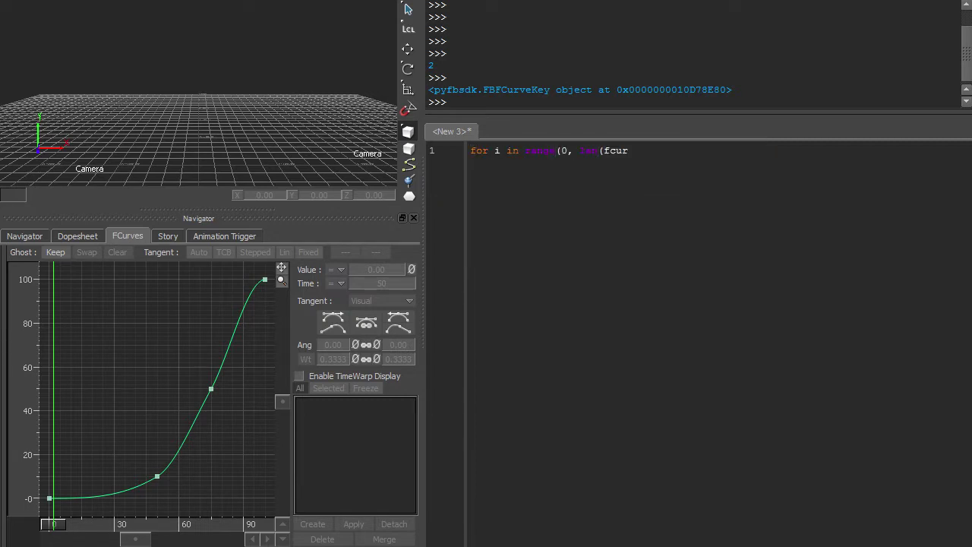
{"action": "type", "text": "ve.Keys)):"}
{"action": "key", "text": "Return"}
{"action": "type", "text": "key = fc"}
{"action": "type", "text": "urve.Keys[i]     print '[%d] Frame %3d: %.2f' % (i"}
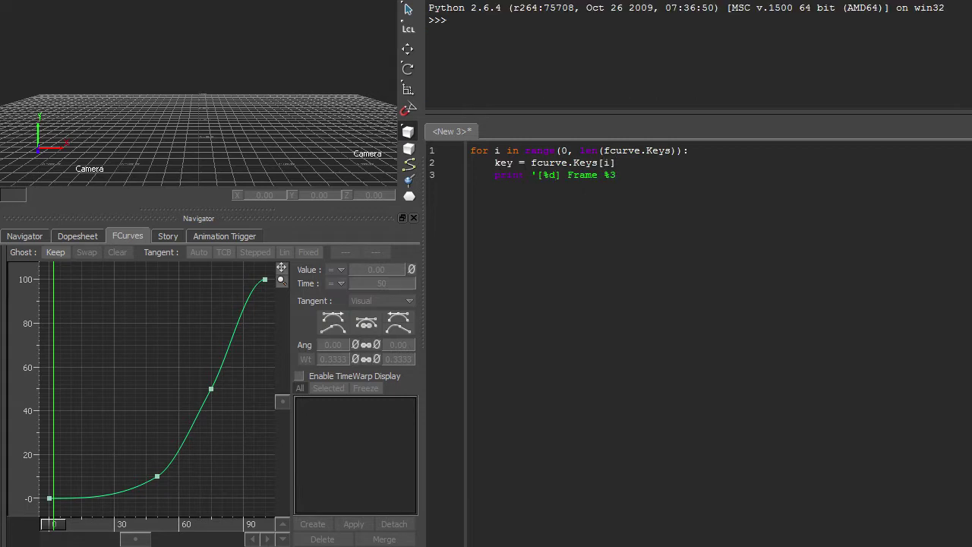
{"action": "type", "text": ", key.Time."}
{"action": "type", "text": "GetFrame(True), key.Value"}
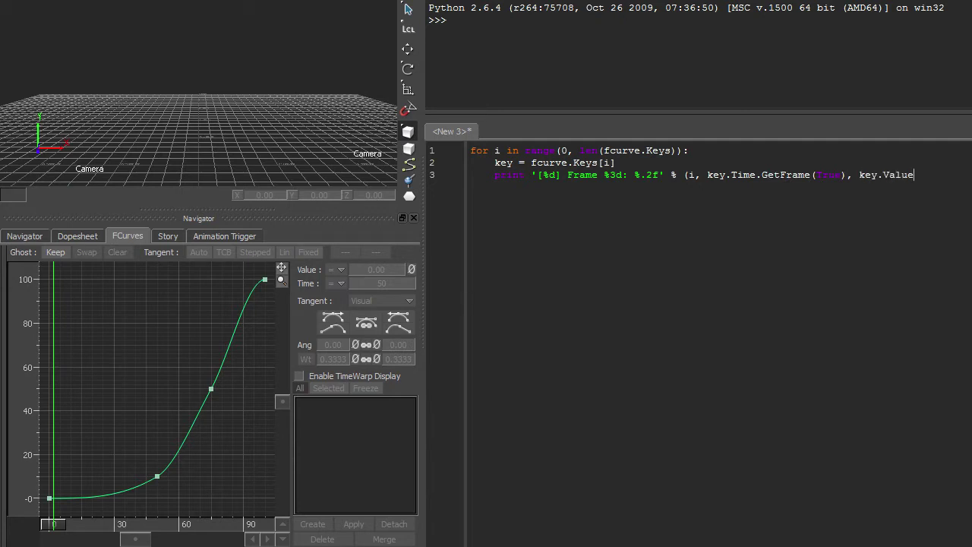
{"action": "type", "text": ")"}
{"action": "key", "text": "ctrl+a"}
{"action": "key", "text": "ctrl+Return"}
Key Roll on frames 0–149 with math.sin(i * 0.1) * 10 and frame the wave
{"action": "type", "text": "i"}
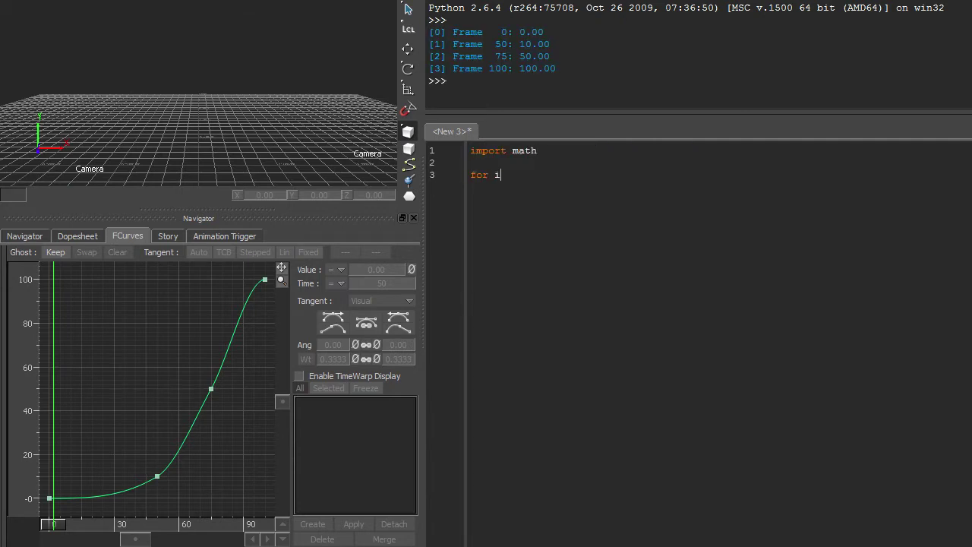
{"action": "type", "text": "mport math  for i i"}
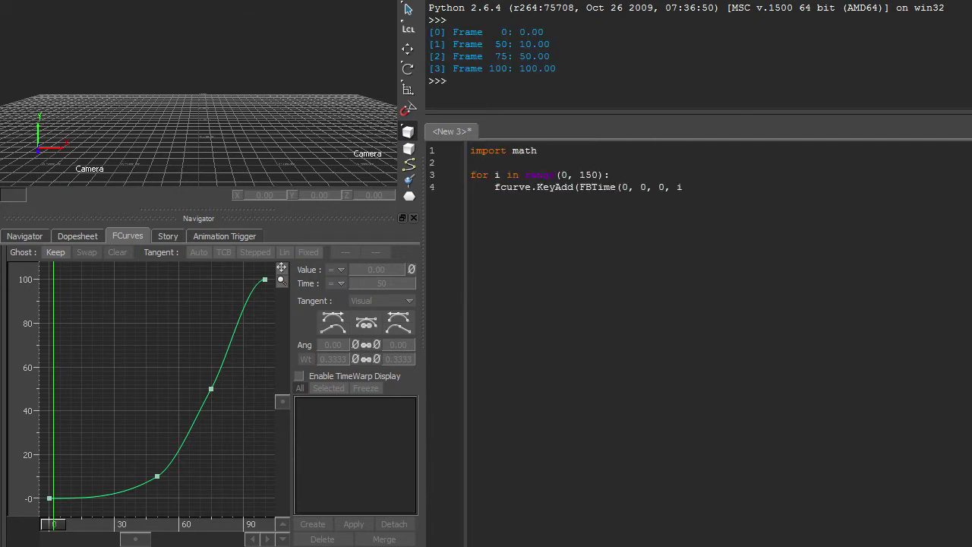
{"action": "type", "text": "n range(0, 150):     fcurve.KeyAdd(FBTime(0, 0, 0, i), math.sin(i * 0.1) * 10)"}
{"action": "key", "text": "ctrl+a"}
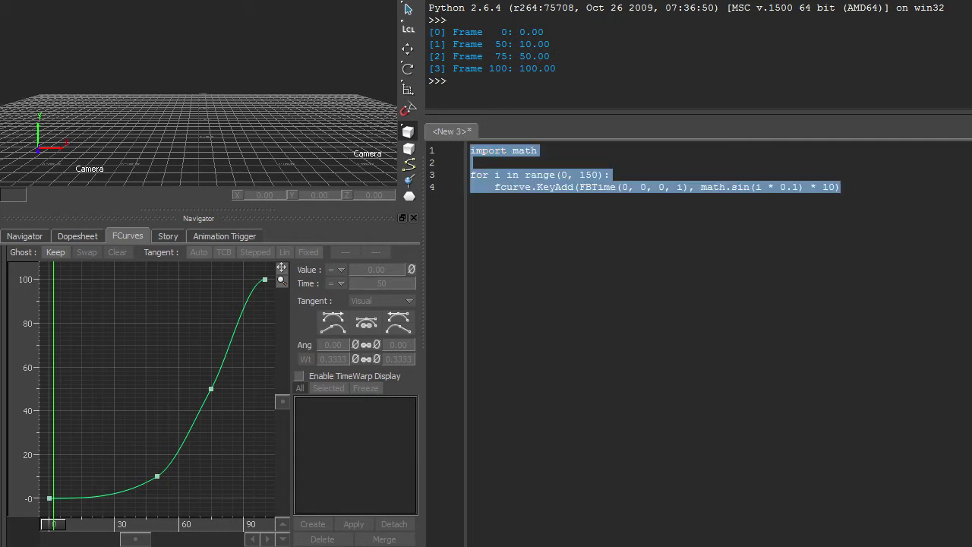
{"action": "key", "text": "ctrl+Return"}
{"action": "key", "text": "a"}
{"action": "key", "text": "ctrl+n"}
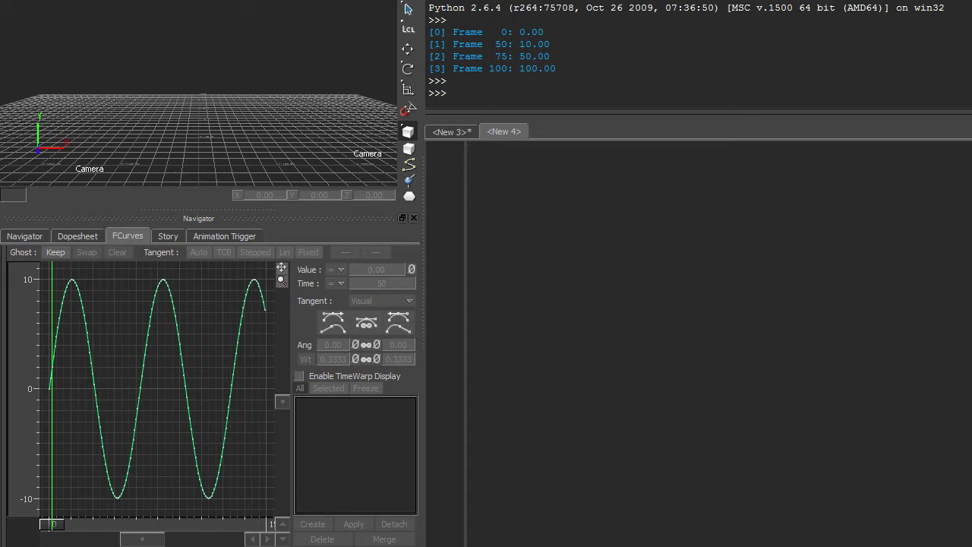
Delete keys 50 to 100 with fcurve.KeyDeleteByIndexRange(50, 100)
{"action": "type", "text": "fcurve.Key"}
{"action": "type", "text": "DeleteByIndex"}
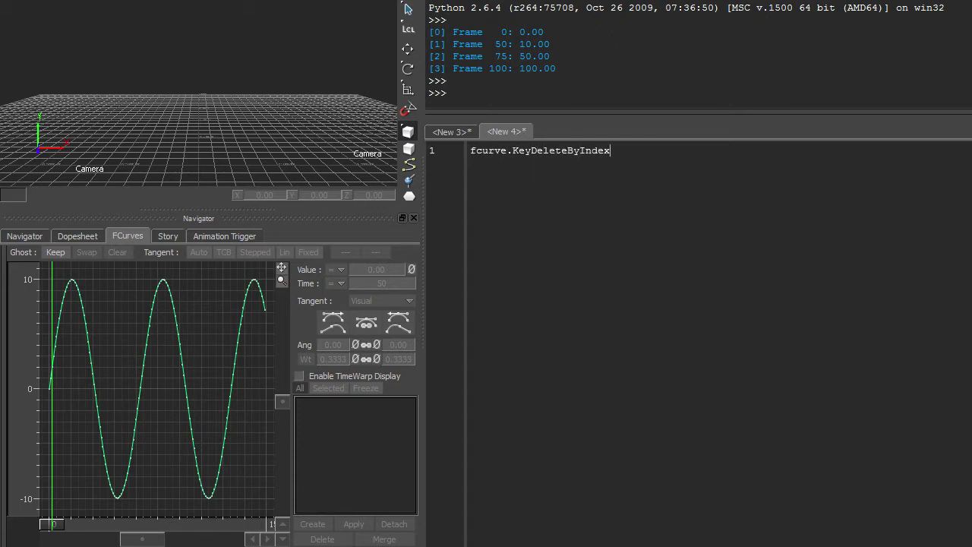
{"action": "type", "text": "Range(50"}
{"action": "type", "text": ", 100"}
{"action": "key", "text": "ctrl+a"}
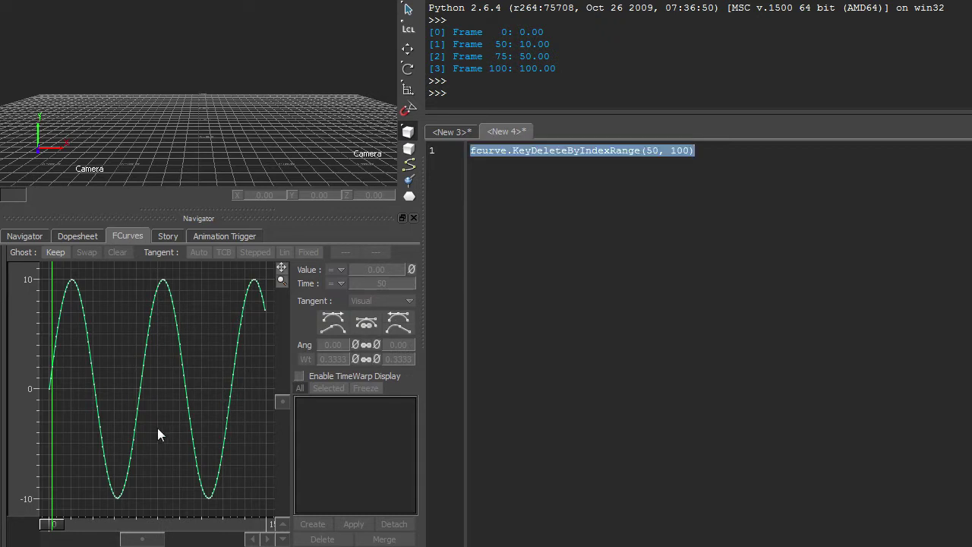
{"action": "key", "text": "ctrl+Return"}
{"action": "key", "text": "End"}
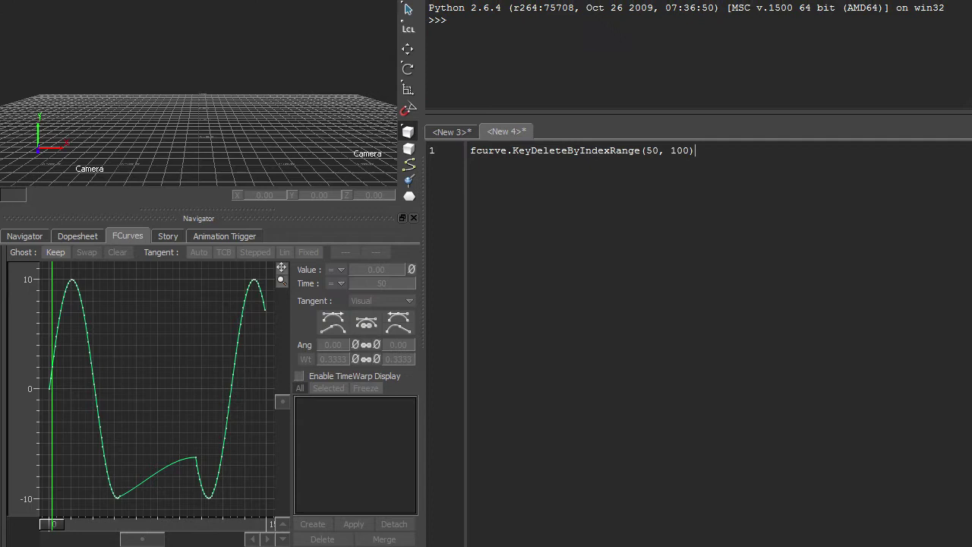
Rewrite the deletion as a loop over start, stop in [(50, 100)]
{"action": "key", "text": "shift+Left"}
{"action": "key", "text": "shift+Left"}
{"action": "key", "text": "shift+Left"}
{"action": "key", "text": "shift+Left"}
{"action": "key", "text": "shift+Left"}
{"action": "key", "text": "shift+Left"}
{"action": "key", "text": "BackSpace"}
{"action": "type", "text": "start, stop)"}
{"action": "key", "text": "Home"}
{"action": "key", "text": "Return"}
{"action": "key", "text": "Tab"}
{"action": "key", "text": "Up"}
{"action": "type", "text": "for start, stop in [(50, 100)]:"}
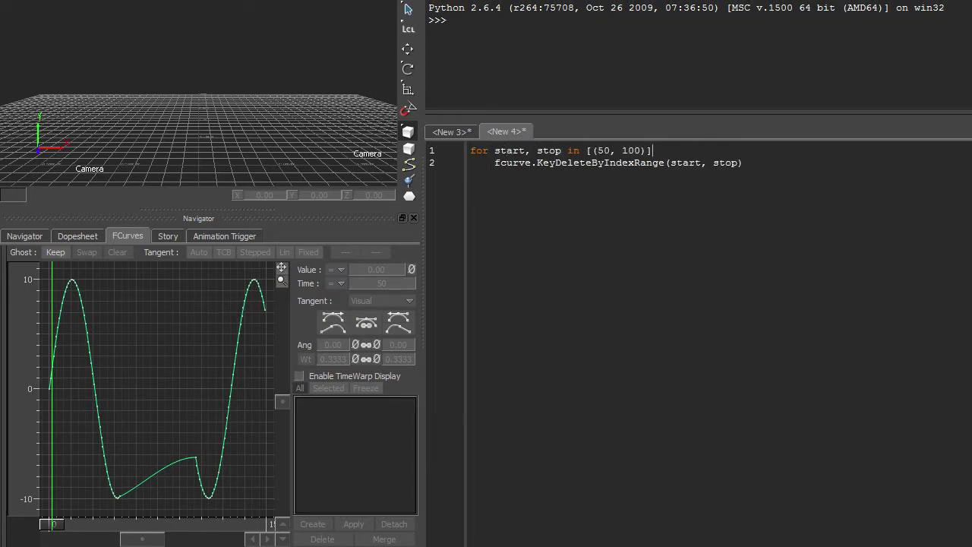
{"action": "key", "text": "Return"}
Add assert bounds checks on start and stop, run them into an AssertionError, then clear the script
{"action": "type", "text": "assert"}
{"action": "key", "text": "Home"}
{"action": "key", "text": "Return"}
{"action": "key", "text": "End"}
{"action": "type", "text": "start >=0 and s"}
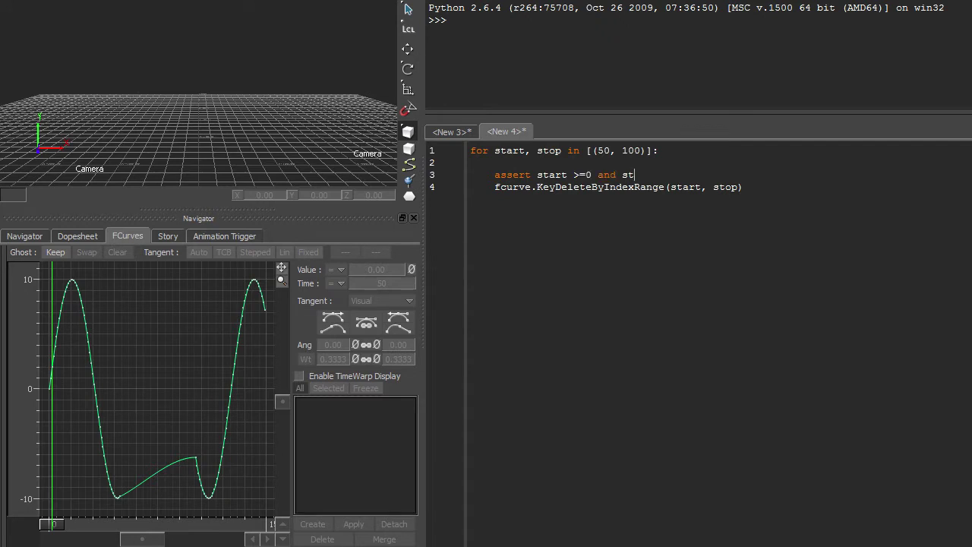
{"action": "type", "text": "tart < len(fcurve.Keys)"}
{"action": "key", "text": "Return"}
{"action": "type", "text": "assert stop >= 0 an"}
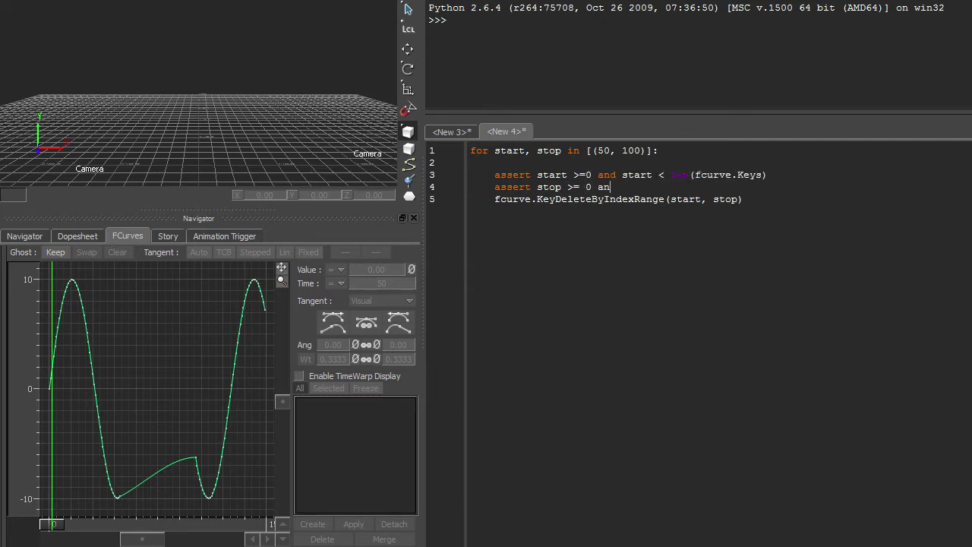
{"action": "type", "text": "d stop < len(fcurve.Keys)"}
{"action": "key", "text": "ctrl+a"}
{"action": "key", "text": "ctrl+Return"}
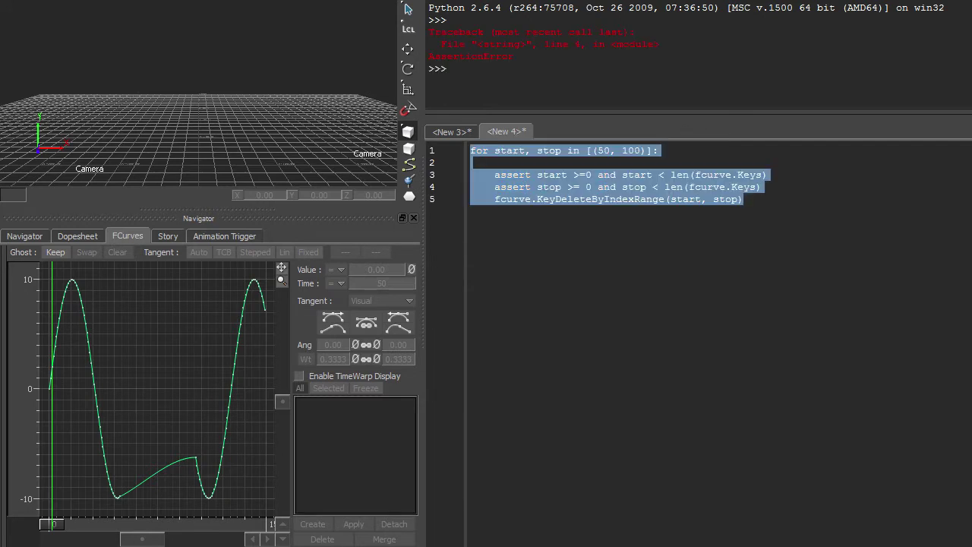
{"action": "key", "text": "Delete"}
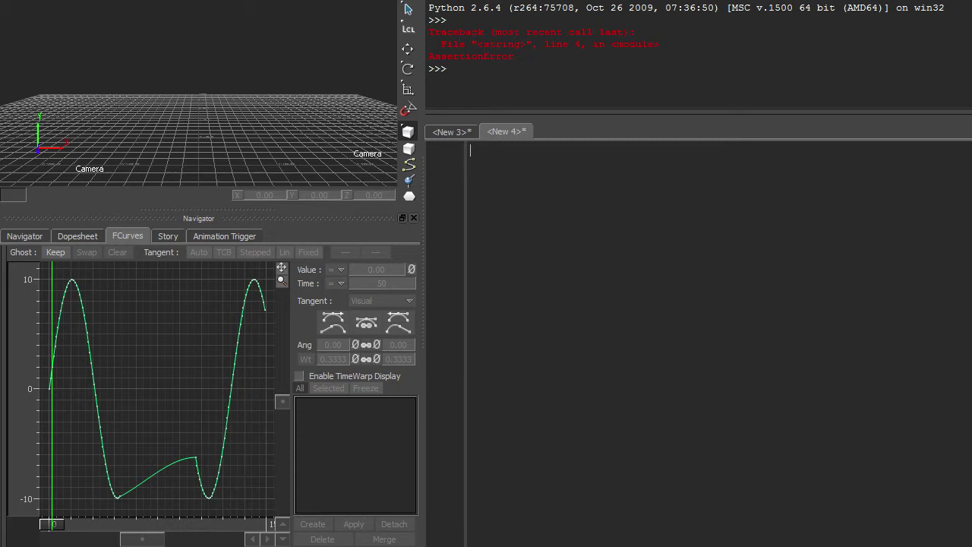
{"action": "type", "text": "for i in "}
{"action": "type", "text": "range(0, len"}
{"action": "type", "text": "(fcurve.Keys), 2):"}
Delete every second key with KeyDeleteByIndexRange(i, i) over range(0, len(fcurve.Keys), 2)
{"action": "key", "text": "Return"}
{"action": "type", "text": "fcurve.KeyDeleteByIndexRan"}
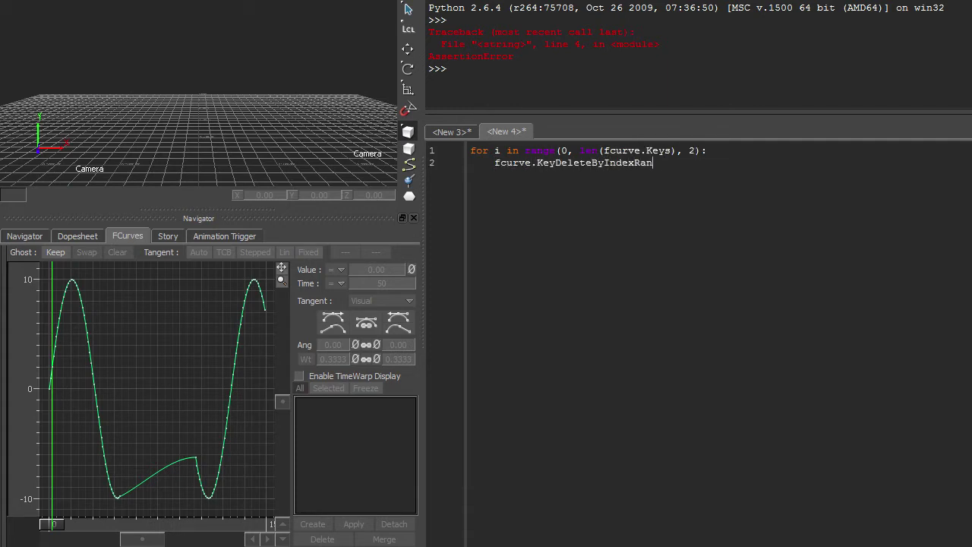
{"action": "type", "text": "ge(i, i)"}
{"action": "key", "text": "ctrl+a"}
{"action": "key", "text": "ctrl+Return"}
{"action": "left_click_drag", "start_coordinate": [211, 311], "coordinate": [228, 84], "text": "ctrl"}
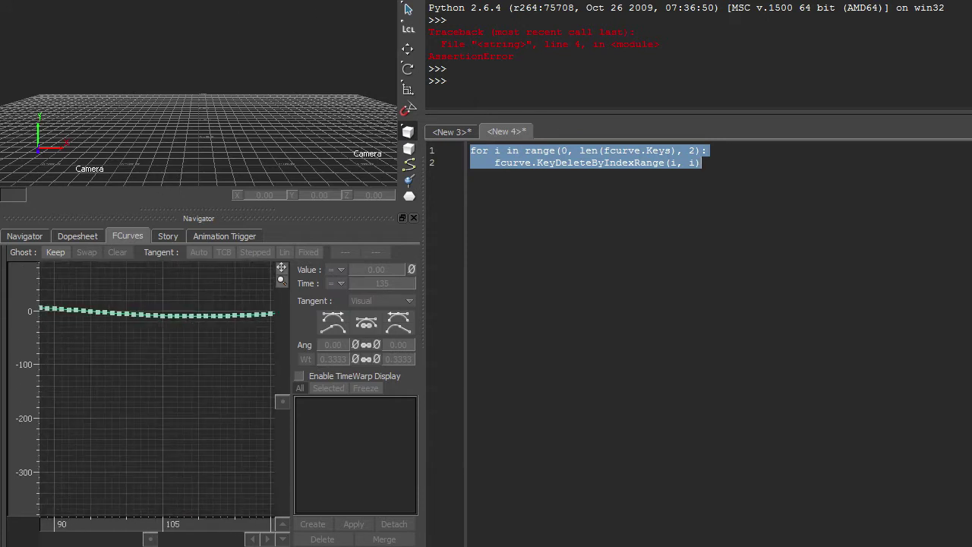
{"action": "key", "text": "ctrl+Return"}
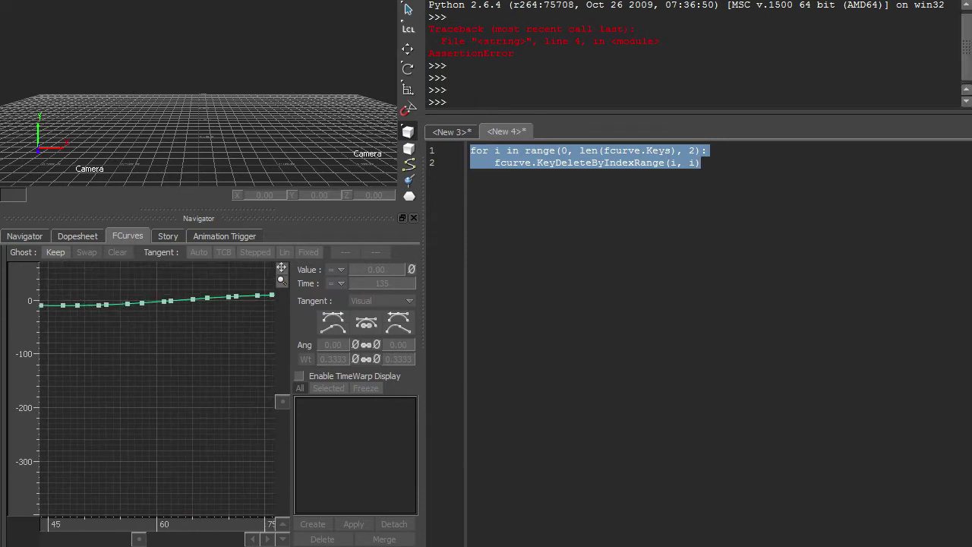
{"action": "key", "text": "a"}
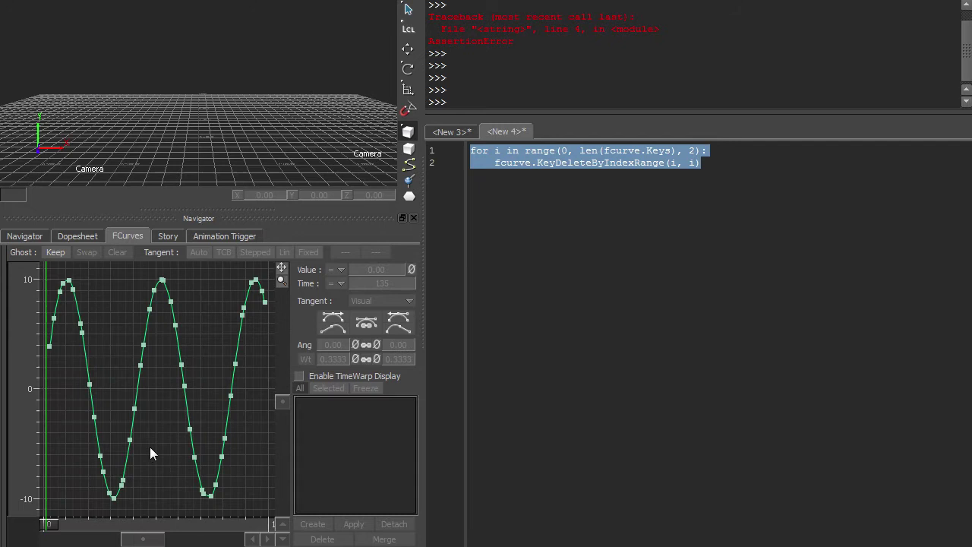
{"action": "key", "text": "Left"}
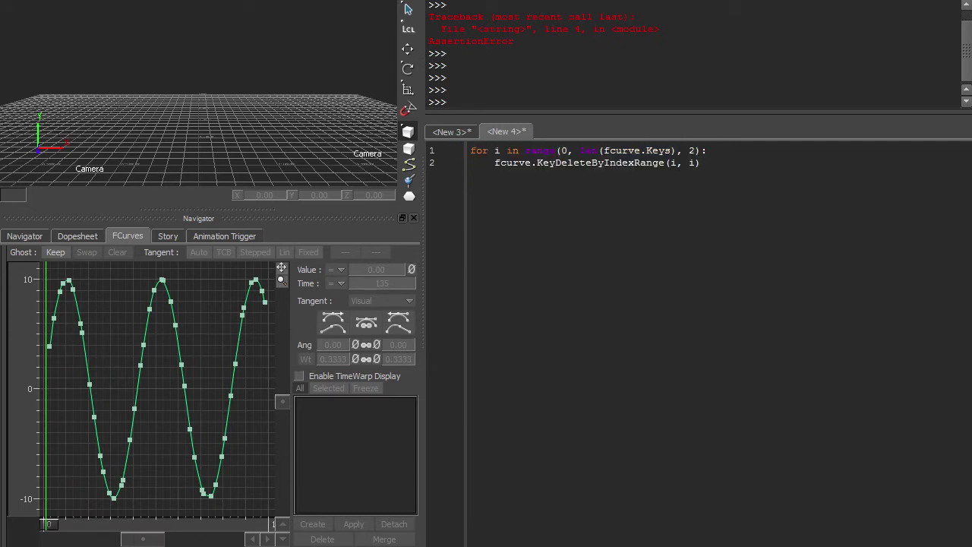
Rebuild the sine in New 3, then rerun the deletion with reversed(range(...))
{"action": "left_click", "coordinate": [463, 132]}
{"action": "key", "text": "ctrl+Return"}
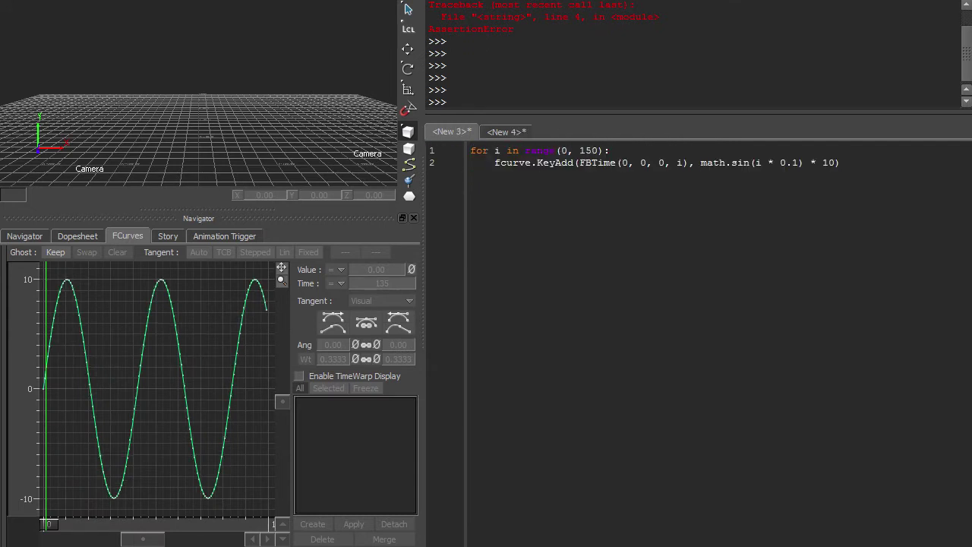
{"action": "left_click", "coordinate": [506, 131]}
{"action": "type", "text": "reverse"}
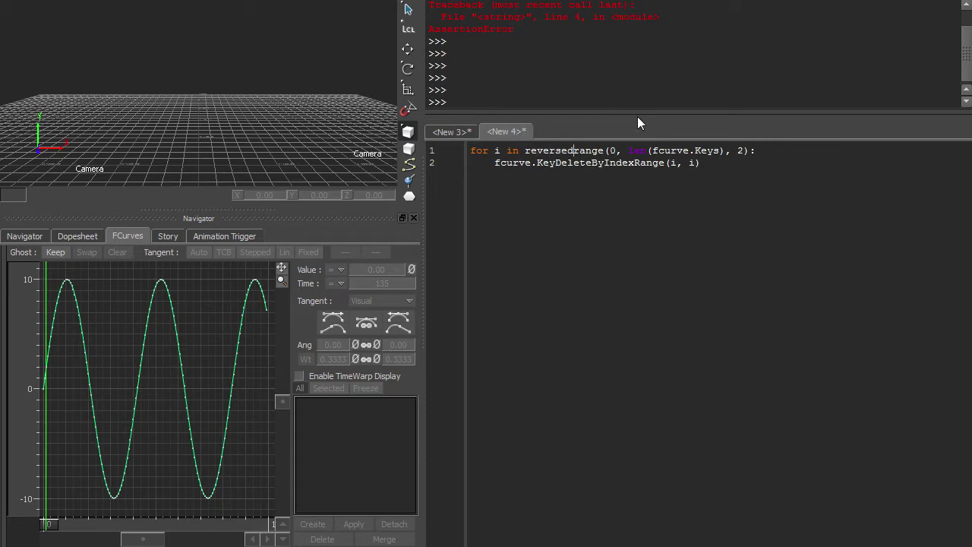
{"action": "type", "text": "d("}
{"action": "key", "text": "End"}
{"action": "key", "text": "Left"}
{"action": "type", "text": ")"}
{"action": "key", "text": "ctrl+a"}
{"action": "key", "text": "ctrl+Return"}
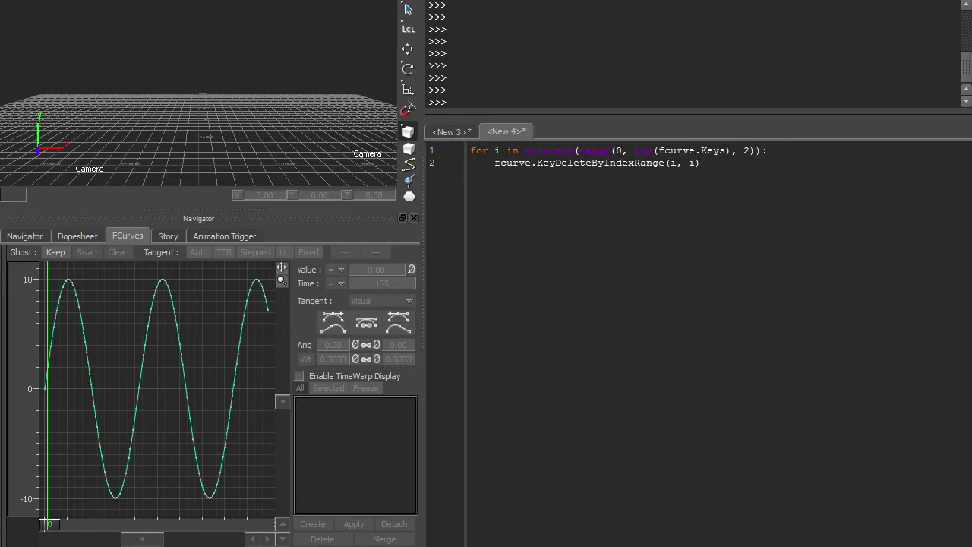
Delete all Roll keys from 2 seconds to FBTime.Infinity with KeyDeleteByTimeRange
{"action": "type", "text": "curve.KeyDeleteB"}
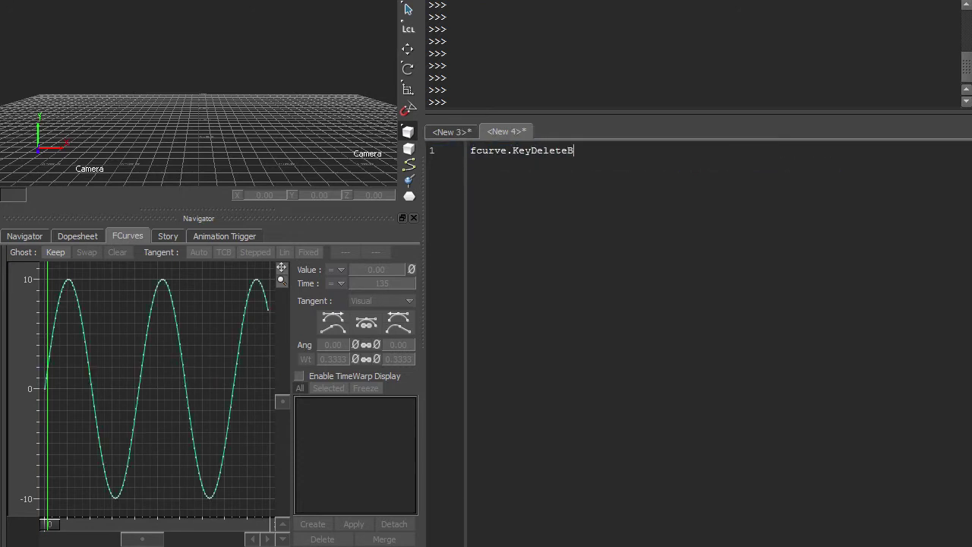
{"action": "type", "text": "yTimeRange("}
{"action": "type", "text": "FBTime(0, 0, 2), "}
{"action": "type", "text": "FBTime"}
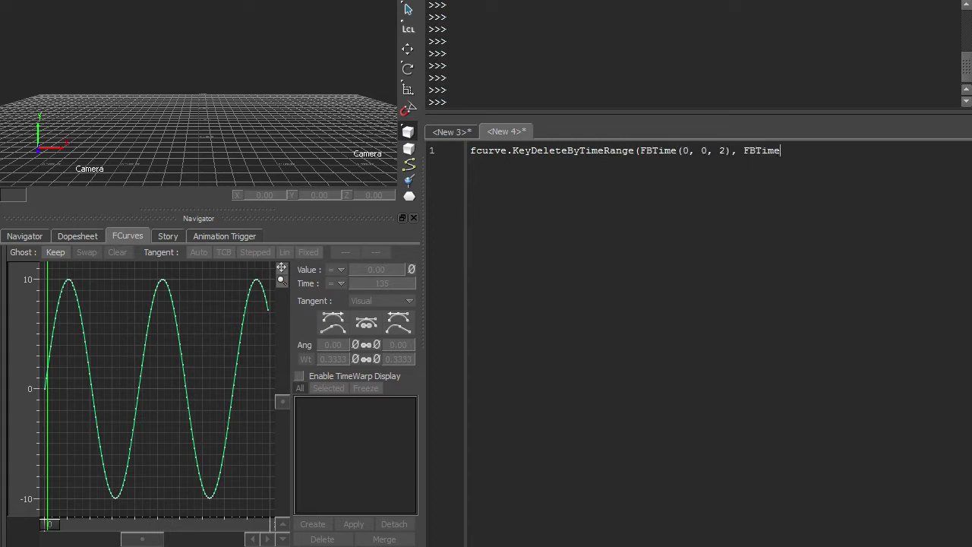
{"action": "type", "text": ".Infinity, F"}
{"action": "type", "text": "alse"}
{"action": "key", "text": "ctrl+a"}
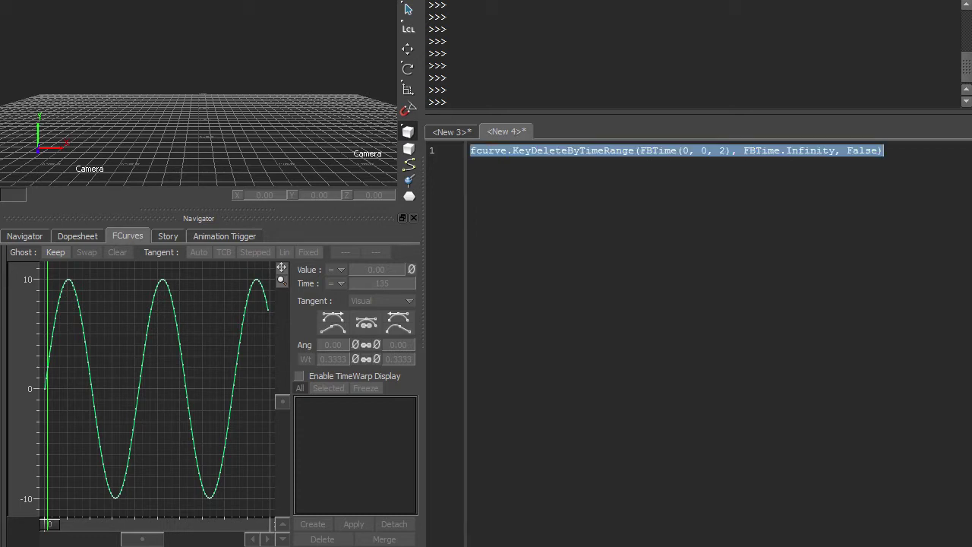
{"action": "key", "text": "ctrl+Return"}
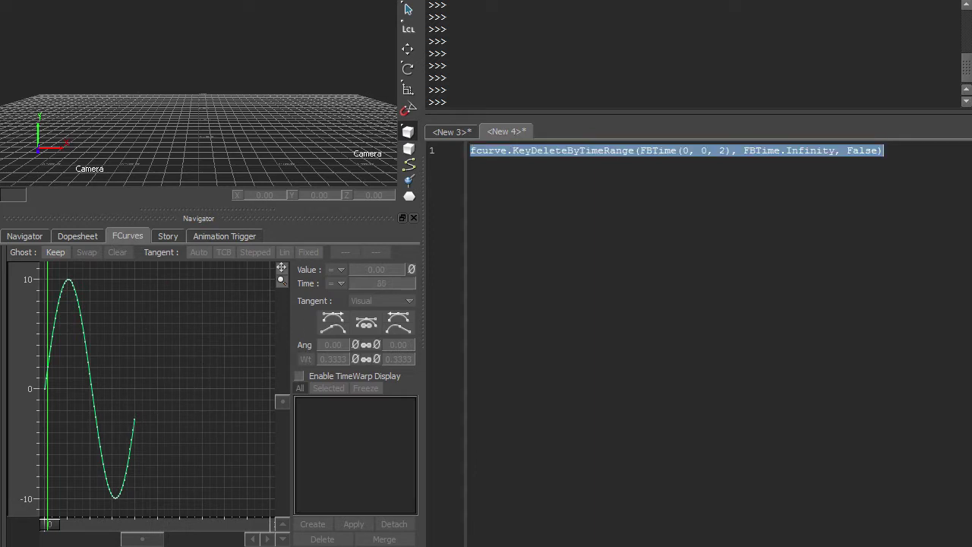
{"action": "type", "text": "fcurve.EditC"}
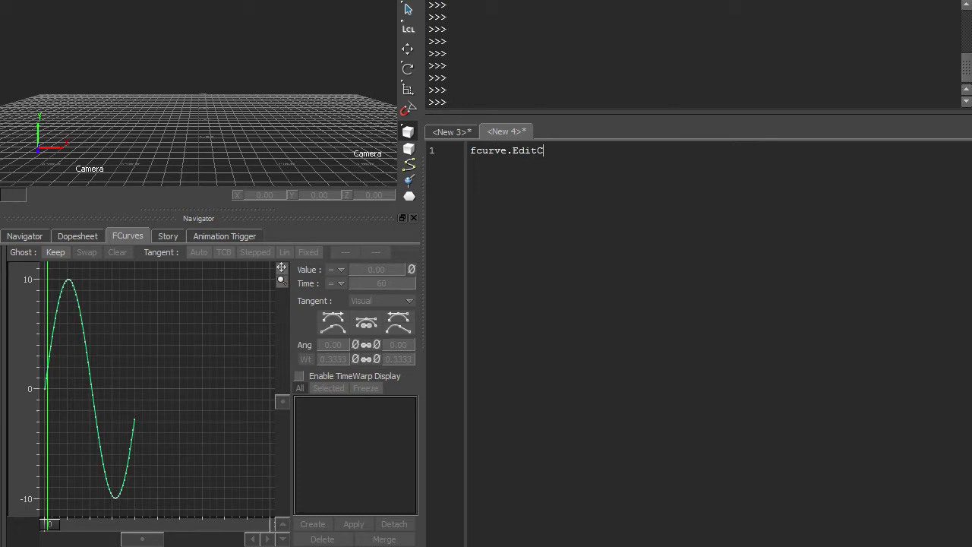
{"action": "type", "text": "lear()"}
Wipe all Roll keys with fcurve.EditClear(), then rerun the New 3 sine script
{"action": "key", "text": "ctrl+a"}
{"action": "key", "text": "ctrl+Return"}
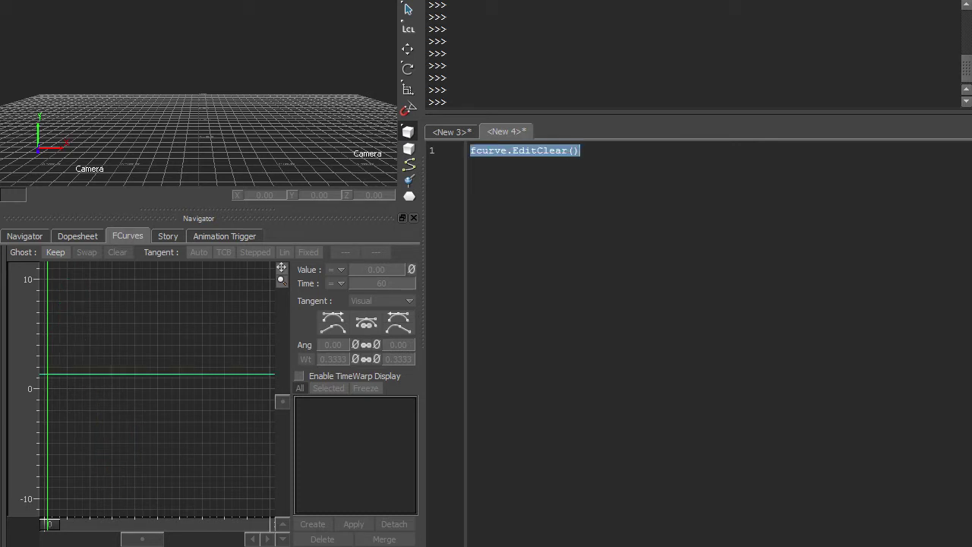
{"action": "key", "text": "Delete"}
{"action": "left_click", "coordinate": [451, 132]}
{"action": "key", "text": "ctrl+a"}
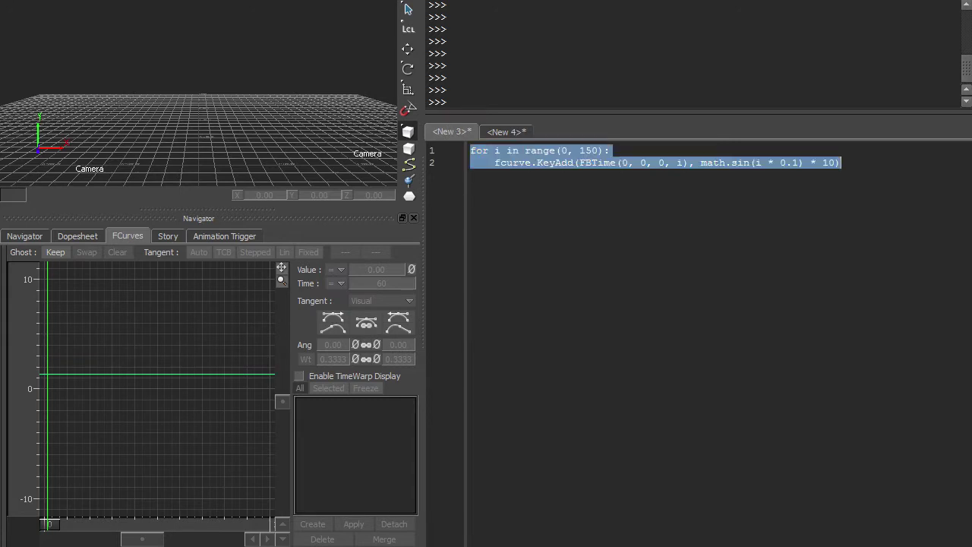
{"action": "key", "text": "ctrl+Return"}
{"action": "key", "text": "ctrl+Tab"}
Print every key's index, frame and value with a multi-line loop, then erase the New 4 script
{"action": "type", "text": "for i in range"}
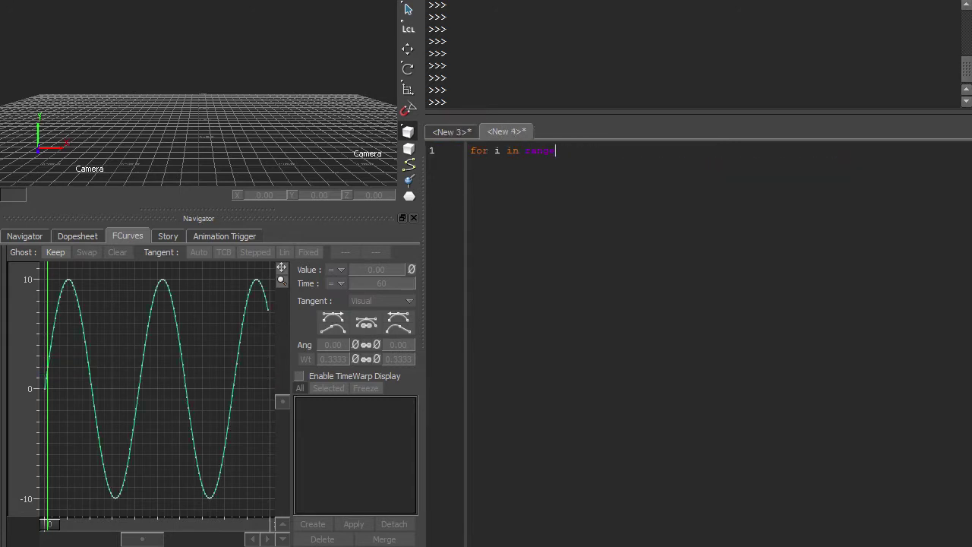
{"action": "type", "text": "(0, len(fcurve.Keys)):"}
{"action": "key", "text": "Return"}
{"action": "type", "text": "key = fcurve.Keys"}
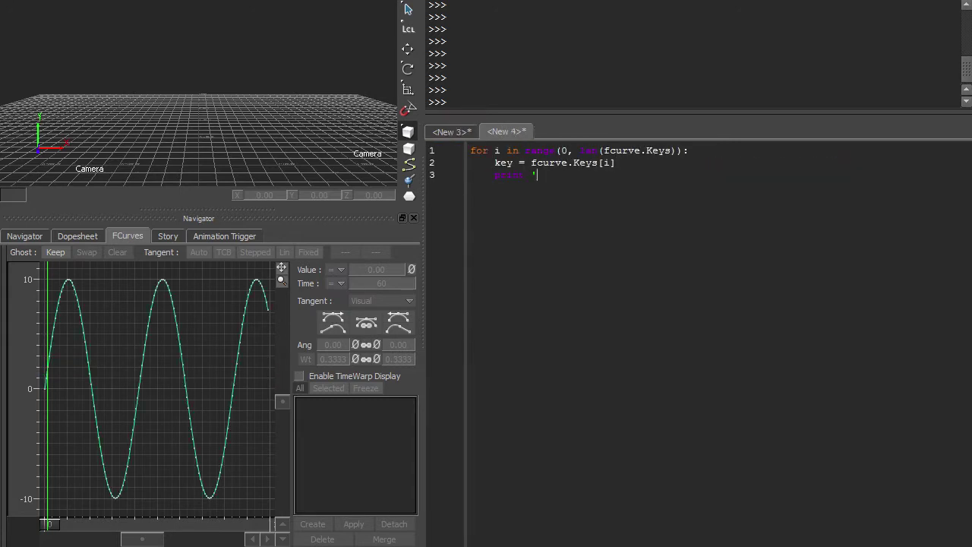
{"action": "type", "text": "[i]     print '[%d] Frame %3d: %.2f' % ("}
{"action": "key", "text": "Return"}
{"action": "type", "text": "i,         key.Time."}
{"action": "type", "text": "GetFrame(True),"}
{"action": "key", "text": "Return"}
{"action": "type", "text": "key.Value"}
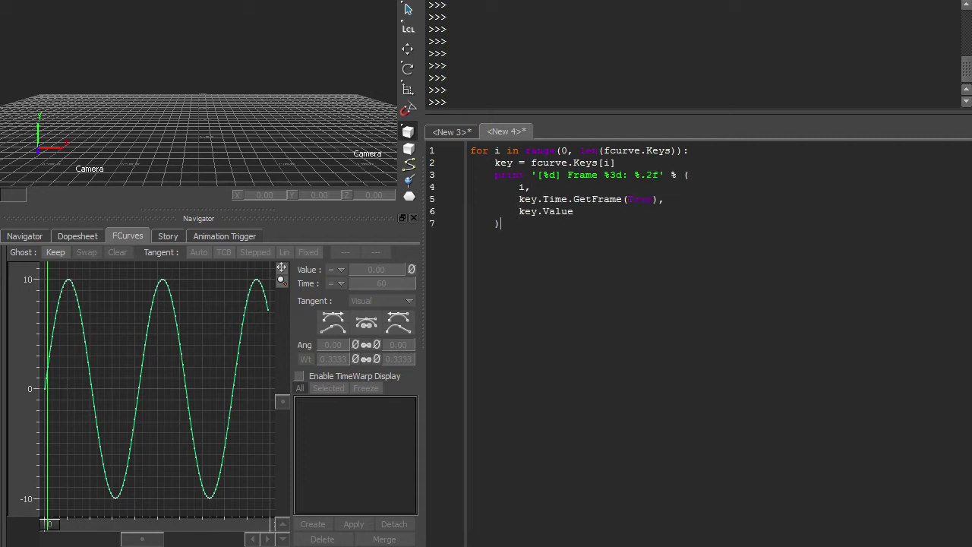
{"action": "key", "text": "ctrl+a"}
{"action": "key", "text": "ctrl+Return"}
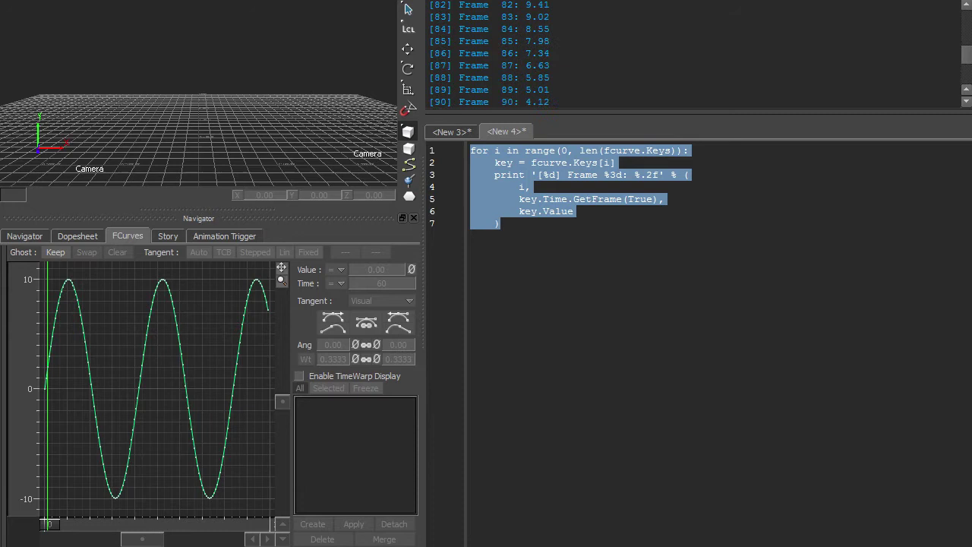
{"action": "key", "text": "Right"}
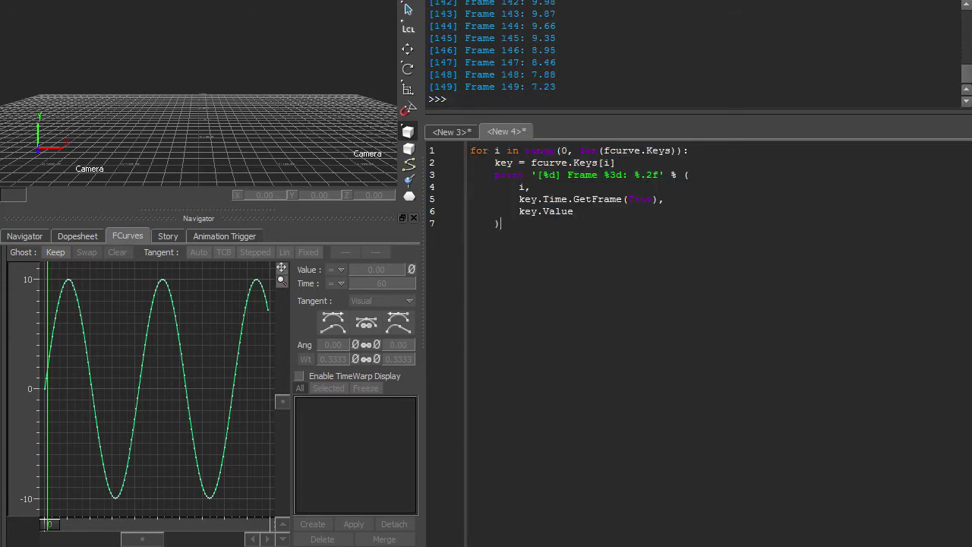
{"action": "key", "text": "ctrl+a"}
{"action": "key", "text": "Delete"}
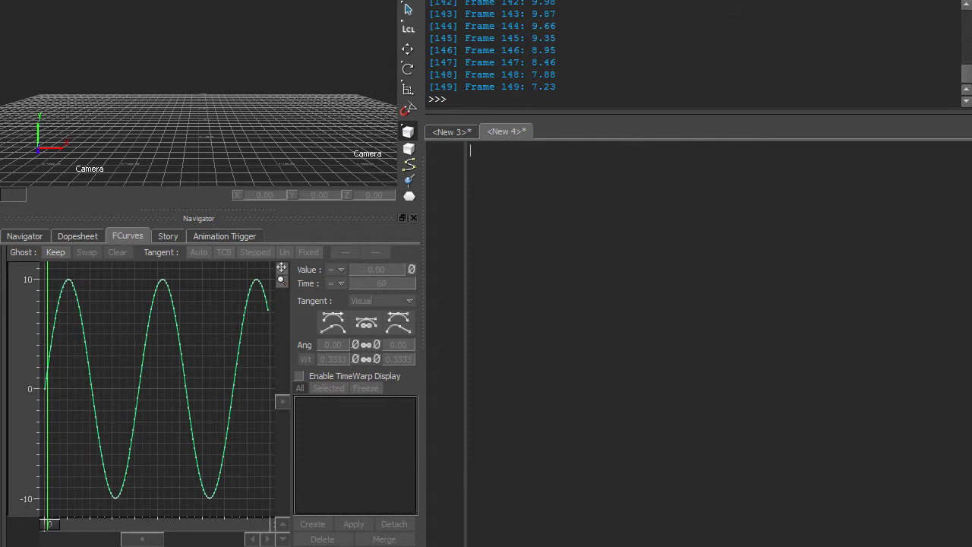
{"action": "left_click_drag", "start_coordinate": [599, 111], "coordinate": [600, 3]}
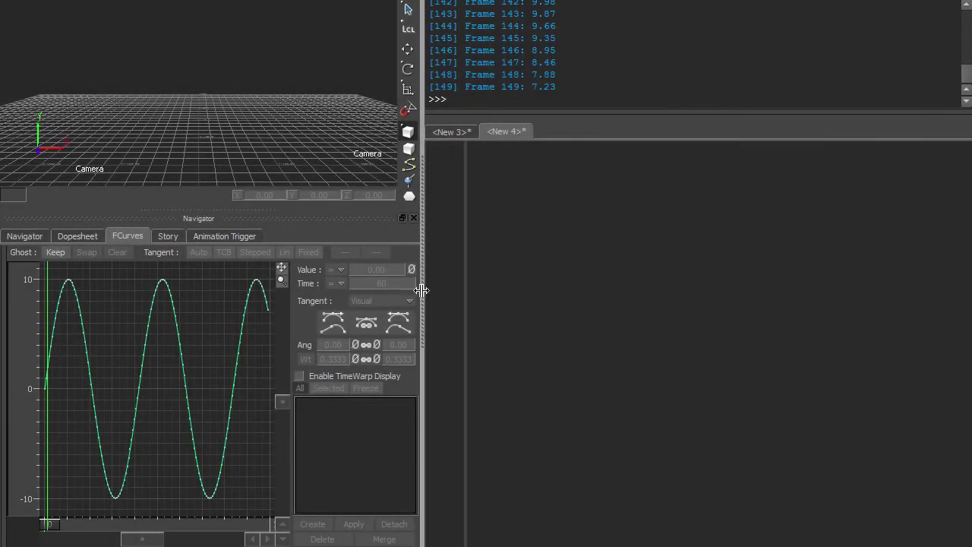
Move the frame-87 key to frame 80 (value 7.67) and give it TCB tangents with raised tension
{"action": "left_click_drag", "start_coordinate": [71, 270], "coordinate": [250, 490]}
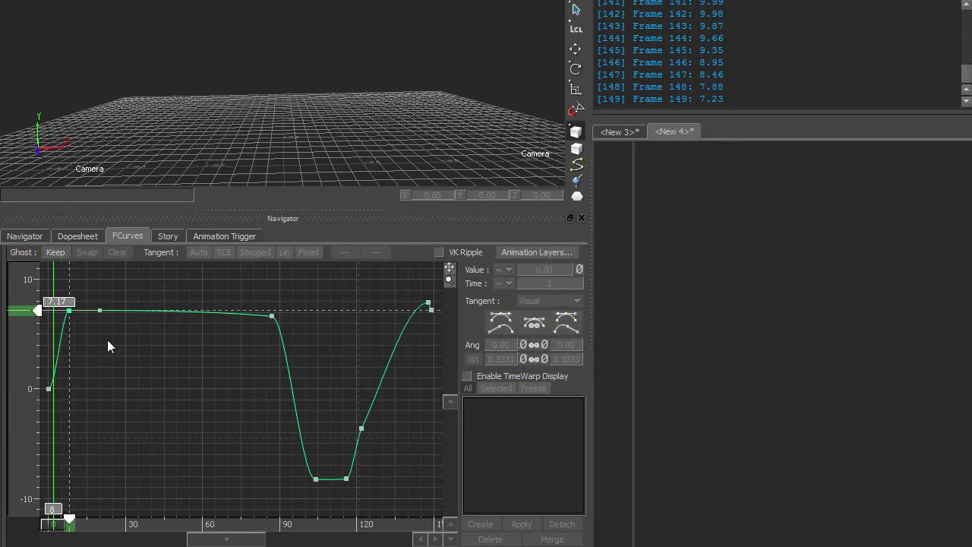
{"action": "left_click", "coordinate": [272, 315]}
{"action": "mouse_move", "coordinate": [283, 345]}
{"action": "left_mouse_down"}
{"action": "mouse_move", "coordinate": [245, 369]}
{"action": "mouse_move", "coordinate": [250, 336]}
{"action": "left_mouse_up"}
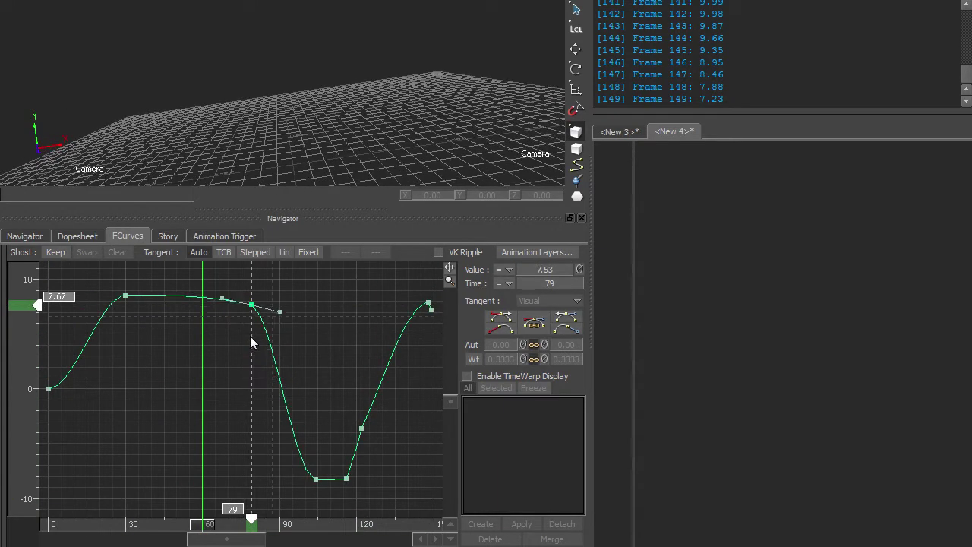
{"action": "left_click", "coordinate": [224, 256]}
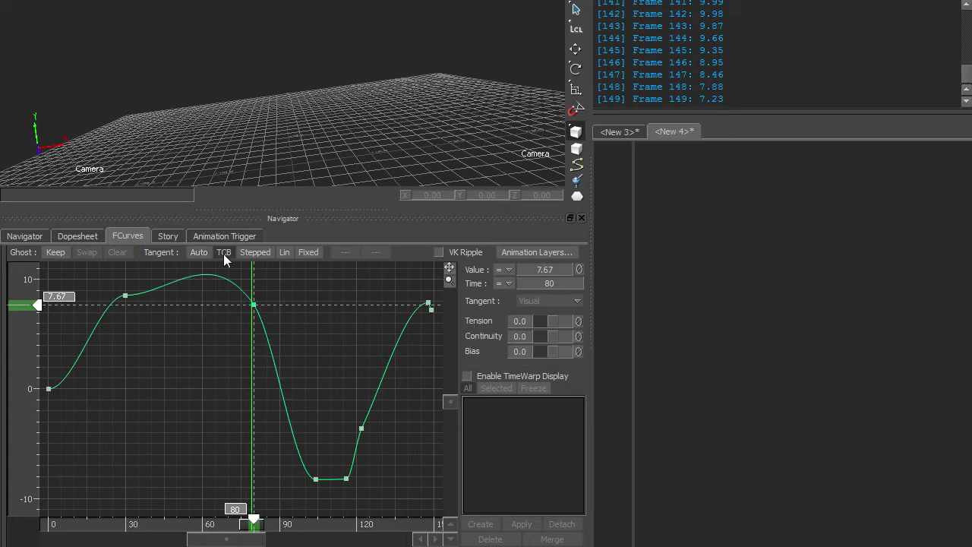
{"action": "left_click_drag", "start_coordinate": [550, 319], "coordinate": [560, 321]}
Lift the lowest key to about -3.8, lower the frame-30 key to 7.82, and open Settings
{"action": "scroll", "coordinate": [271, 358], "scroll_direction": "down", "scroll_amount": 2}
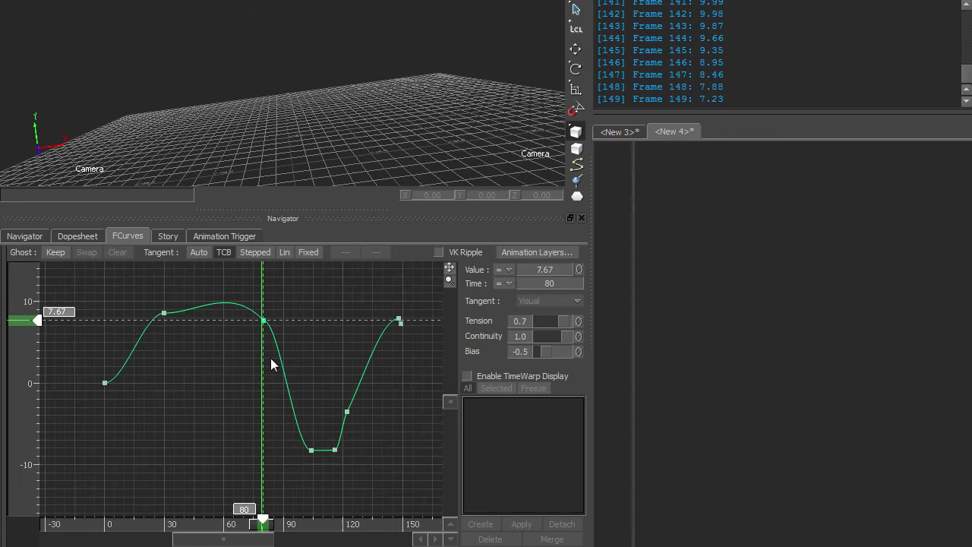
{"action": "left_click", "coordinate": [314, 451]}
{"action": "left_click_drag", "start_coordinate": [314, 450], "coordinate": [289, 418]}
{"action": "left_click", "coordinate": [164, 313]}
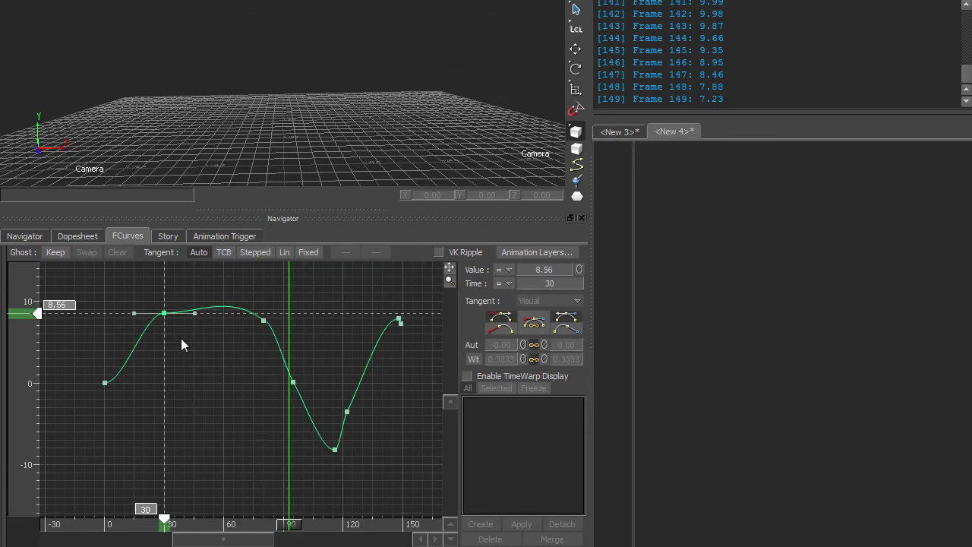
{"action": "right_click", "coordinate": [220, 285]}
{"action": "left_click", "coordinate": [250, 540]}
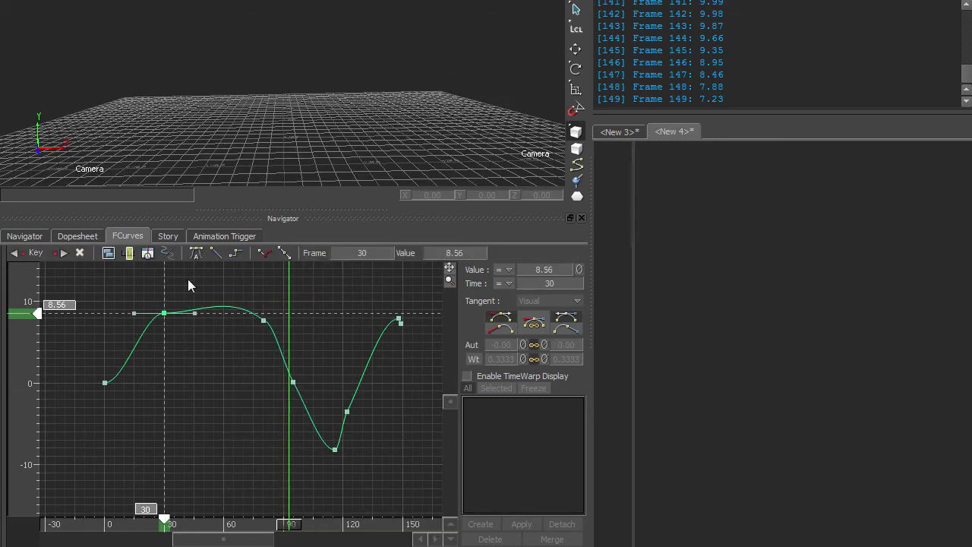
{"action": "mouse_move", "coordinate": [164, 312]}
{"action": "left_mouse_down"}
{"action": "mouse_move", "coordinate": [184, 341]}
{"action": "mouse_move", "coordinate": [183, 441]}
{"action": "mouse_move", "coordinate": [188, 323]}
{"action": "left_mouse_up"}
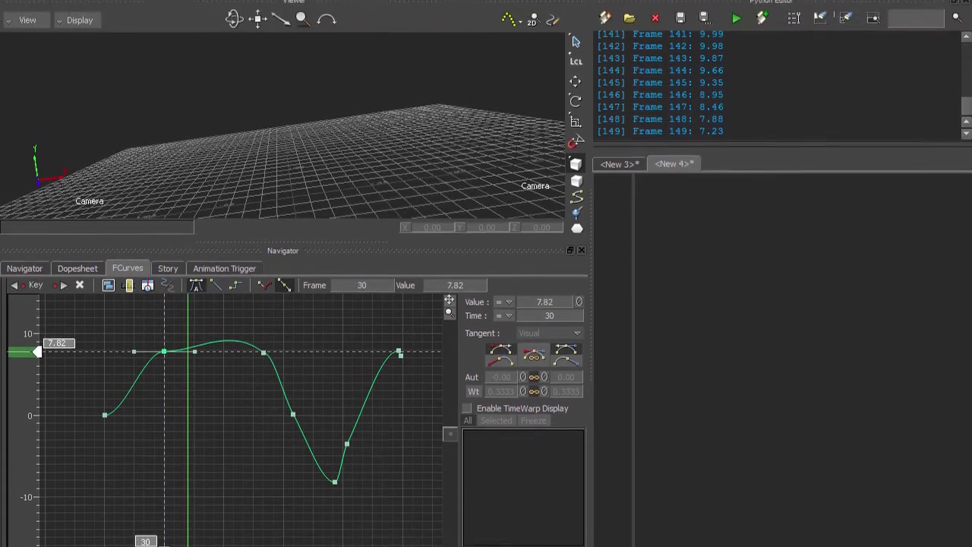
{"action": "left_click", "coordinate": [156, 7]}
Check the Fcurve auto tangent default, cancel leaving Progressive Clamp, and pull the frame-30 key lower
{"action": "left_click", "coordinate": [173, 26]}
{"action": "left_click", "coordinate": [320, 83]}
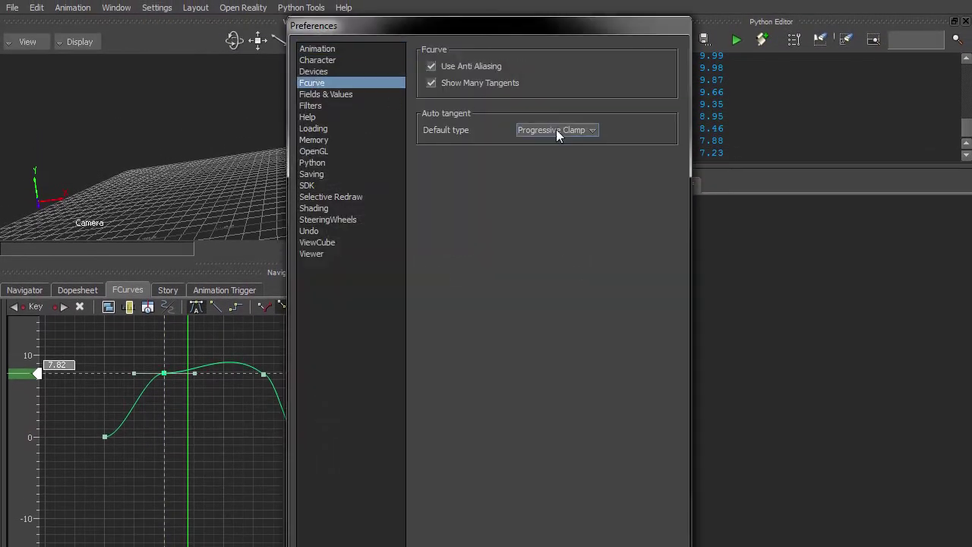
{"action": "left_click", "coordinate": [556, 129]}
{"action": "left_click", "coordinate": [557, 164]}
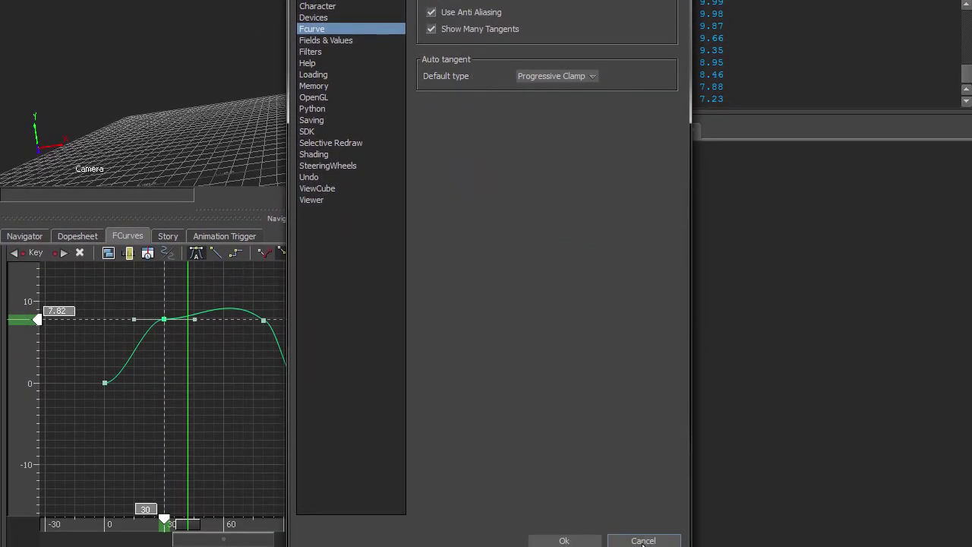
{"action": "left_click", "coordinate": [641, 538]}
{"action": "mouse_move", "coordinate": [117, 299]}
{"action": "left_mouse_down"}
{"action": "mouse_move", "coordinate": [210, 369]}
{"action": "mouse_move", "coordinate": [216, 518]}
{"action": "mouse_move", "coordinate": [217, 357]}
{"action": "mouse_move", "coordinate": [217, 433]}
{"action": "mouse_move", "coordinate": [210, 366]}
{"action": "left_mouse_up"}
Break the frame-30 key's tangents, swing the right handle upward, and zoom in on the curve
{"action": "mouse_move", "coordinate": [192, 315]}
{"action": "left_mouse_down"}
{"action": "mouse_move", "coordinate": [177, 335]}
{"action": "mouse_move", "coordinate": [190, 303]}
{"action": "mouse_move", "coordinate": [165, 288]}
{"action": "mouse_move", "coordinate": [196, 312]}
{"action": "mouse_move", "coordinate": [185, 339]}
{"action": "left_mouse_up"}
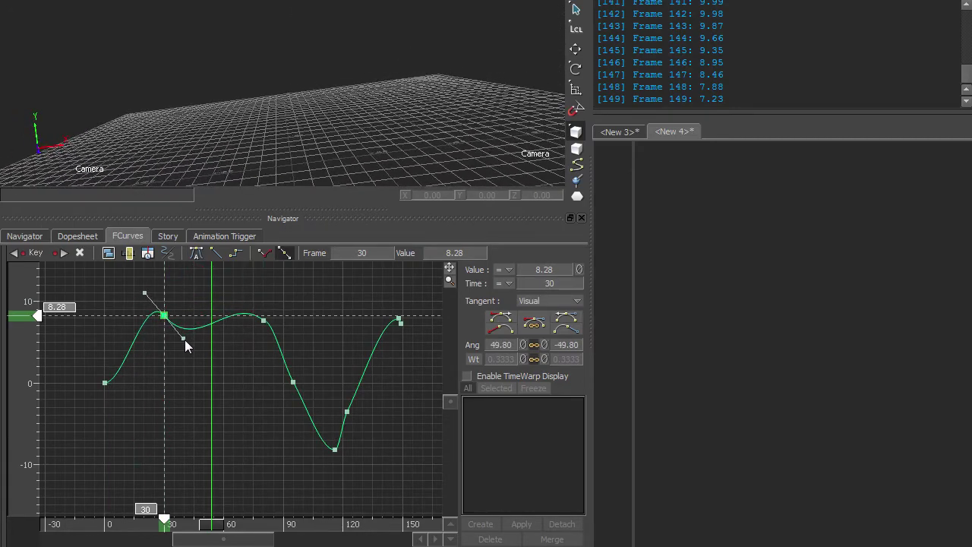
{"action": "left_click", "coordinate": [265, 252]}
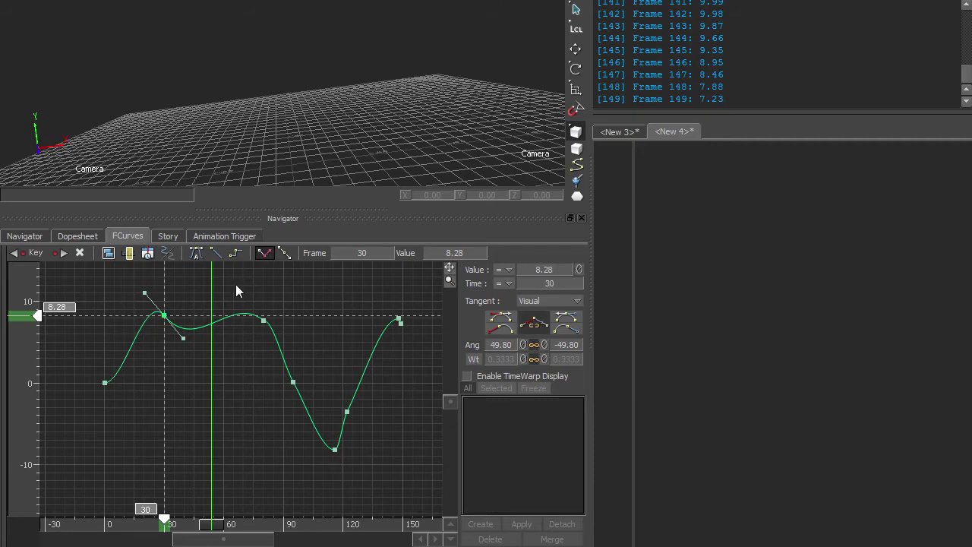
{"action": "mouse_move", "coordinate": [183, 338]}
{"action": "left_mouse_down"}
{"action": "mouse_move", "coordinate": [184, 293]}
{"action": "mouse_move", "coordinate": [162, 262]}
{"action": "mouse_move", "coordinate": [155, 290]}
{"action": "left_mouse_up"}
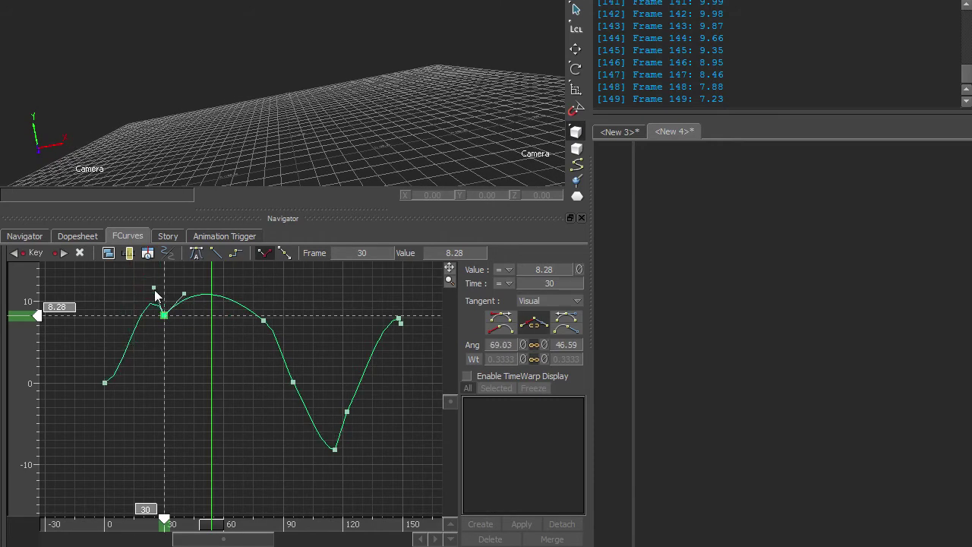
{"action": "left_click", "coordinate": [203, 410]}
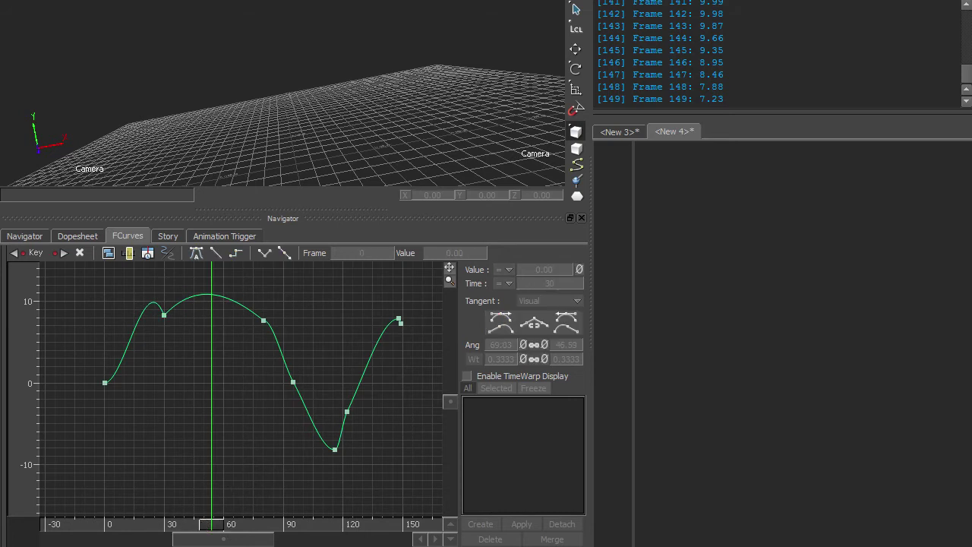
{"action": "left_click", "coordinate": [163, 314]}
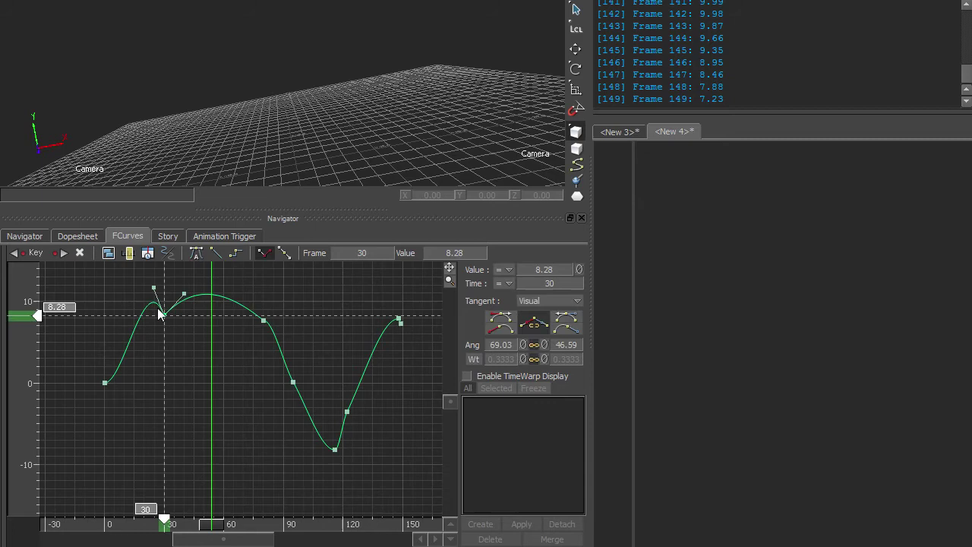
{"action": "mouse_move", "coordinate": [210, 394]}
{"action": "left_mouse_down", "text": "ctrl"}
{"action": "mouse_move", "coordinate": [229, 431]}
{"action": "mouse_move", "coordinate": [222, 365]}
{"action": "mouse_move", "coordinate": [310, 415]}
{"action": "mouse_move", "coordinate": [354, 464]}
{"action": "mouse_move", "coordinate": [408, 458]}
{"action": "mouse_move", "coordinate": [331, 445]}
{"action": "mouse_move", "coordinate": [277, 513]}
{"action": "left_mouse_up", "text": "ctrl"}
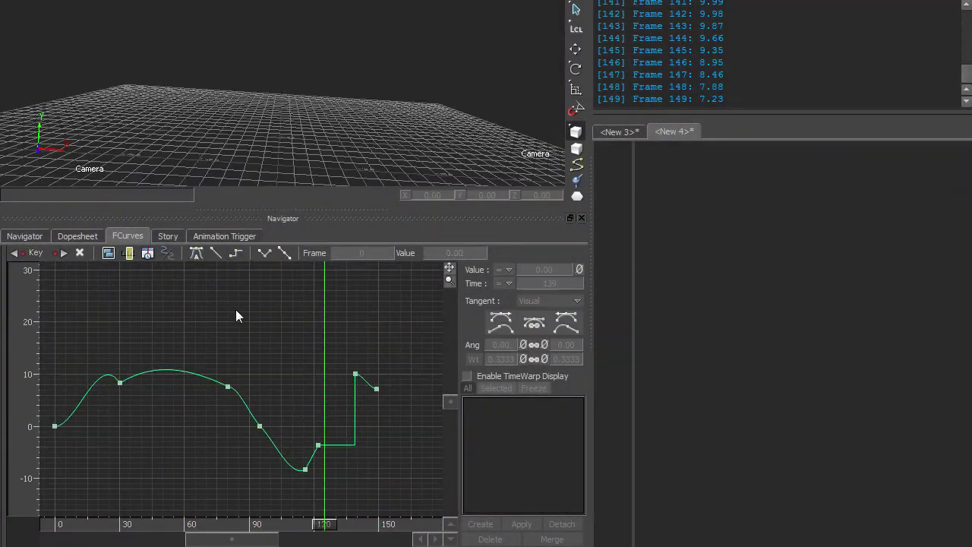
Start SerializeCurve(fcurve) with a docstring saying it returns a list of key dictionaries
{"action": "type", "text": "def"}
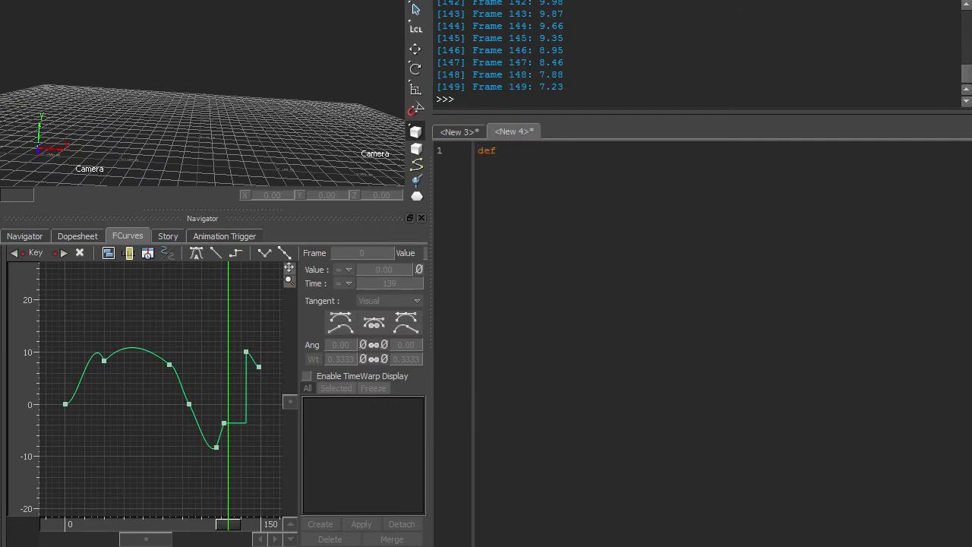
{"action": "type", "text": " SerializeCurve"}
{"action": "type", "text": "(fcurve):"}
{"action": "key", "text": "Return"}
{"action": "type", "text": "Returns a list of dictionaries representing each of the keys in the given"}
{"action": "key", "text": "Return"}
{"action": "type", "text": "'''"}
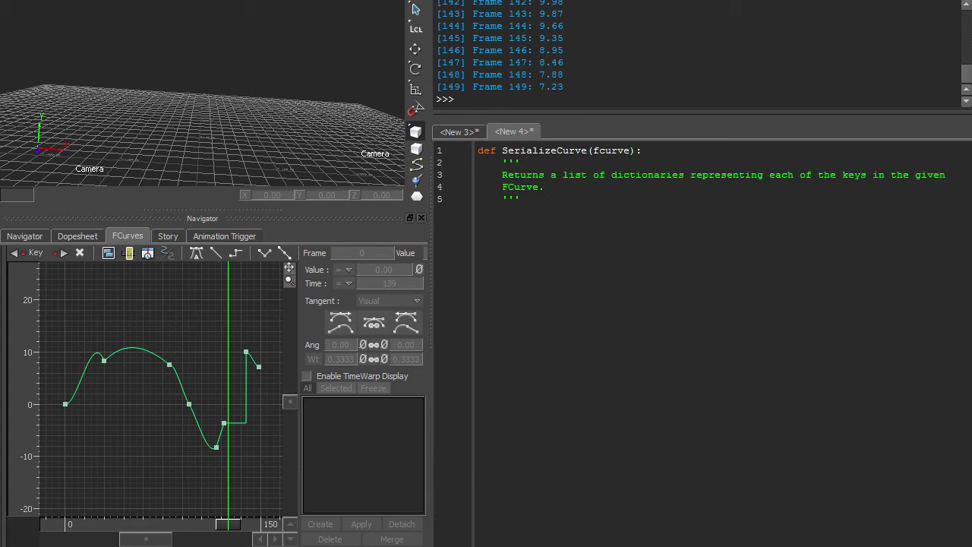
{"action": "key", "text": "Return"}
Loop over fcurve.Keys building a keyData dict with time, value, interpolation and tangent-mode
{"action": "type", "text": "keyDataList = []      "}
{"action": "type", "text": "for"}
{"action": "type", "text": " key in fcurve.Keys:          "}
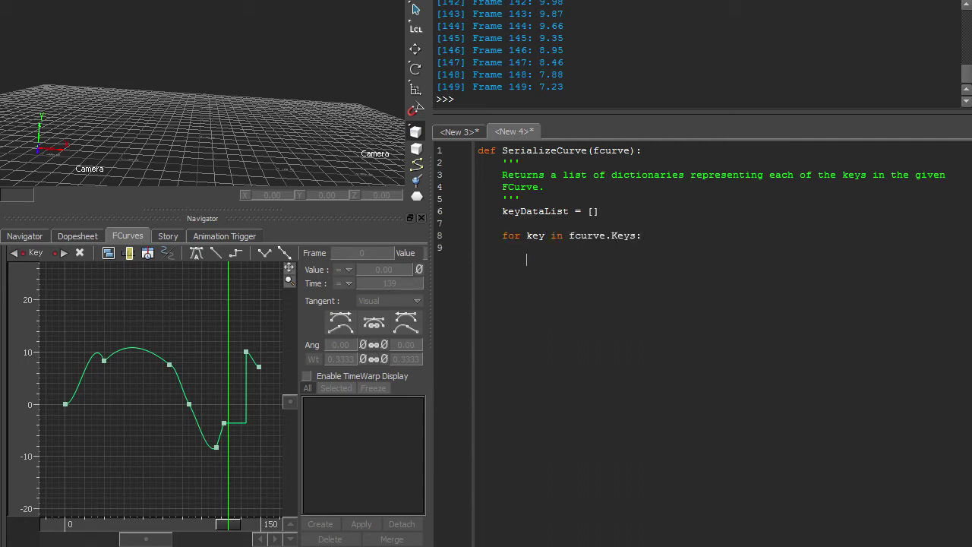
{"action": "type", "text": "keyData = {"}
{"action": "key", "text": "Return"}
{"action": "type", "text": "'time': key.Time.Get(),             '"}
{"action": "type", "text": "value': key."}
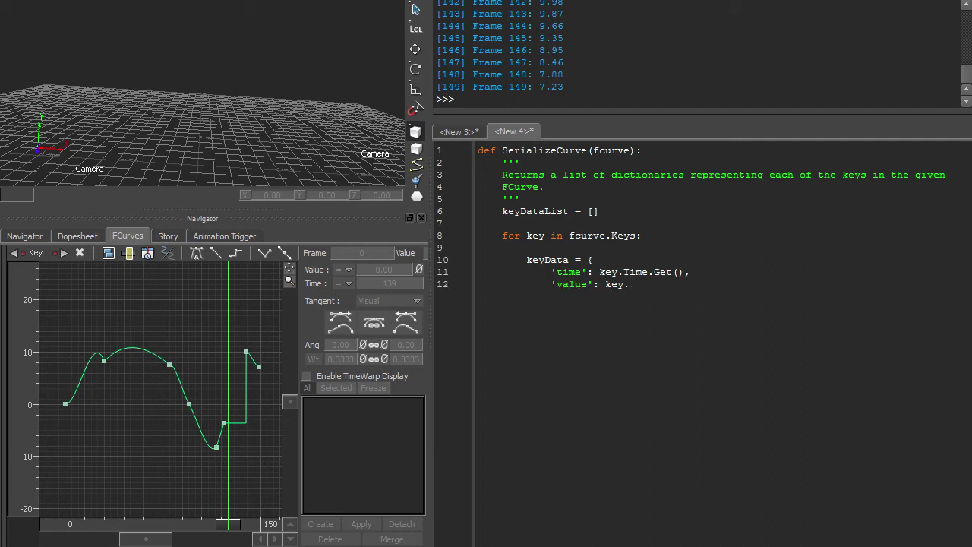
{"action": "type", "text": "Value,"}
{"action": "key", "text": "Return"}
{"action": "type", "text": "'interpolation': int(key.Interpolation),"}
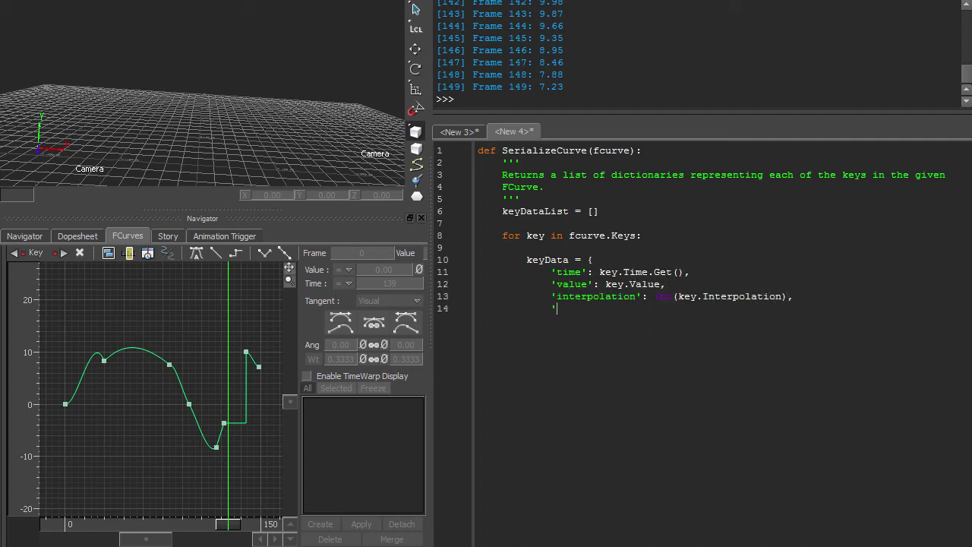
{"action": "type", "text": "             'tangent-mode': int(key.TangentMode),"}
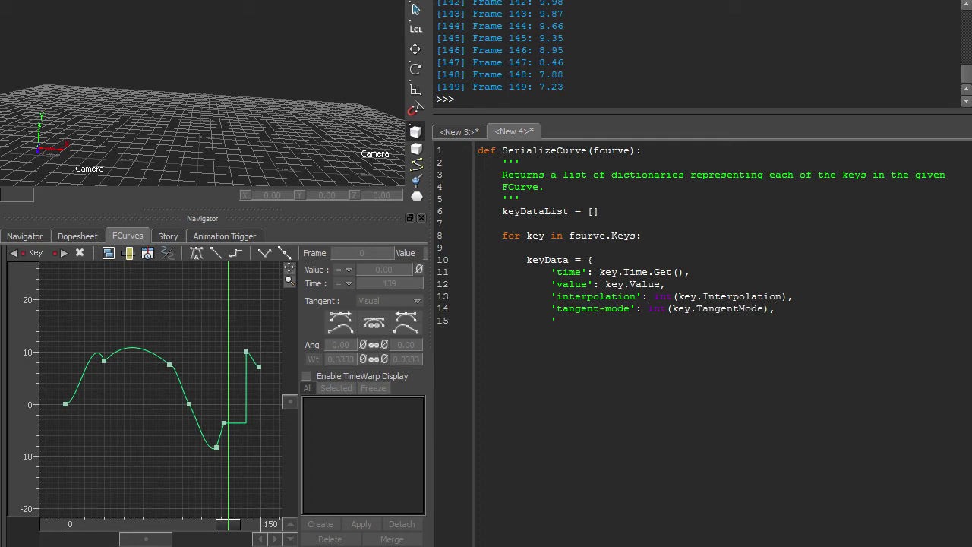
{"action": "type", "text": "             'constant-mode': int(key.TangentConstantMode),"}
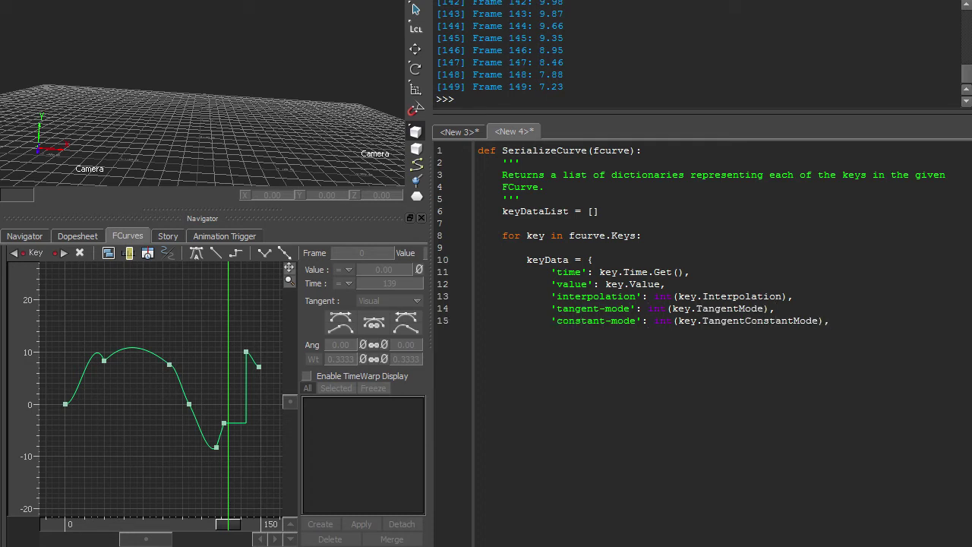
Add left/right derivative and left/right tangent weight entries, then close the dictionary
{"action": "key", "text": "Return"}
{"action": "type", "text": "'left-derivative': key.LeftDerivative,"}
{"action": "key", "text": "Return"}
{"action": "type", "text": "'rig"}
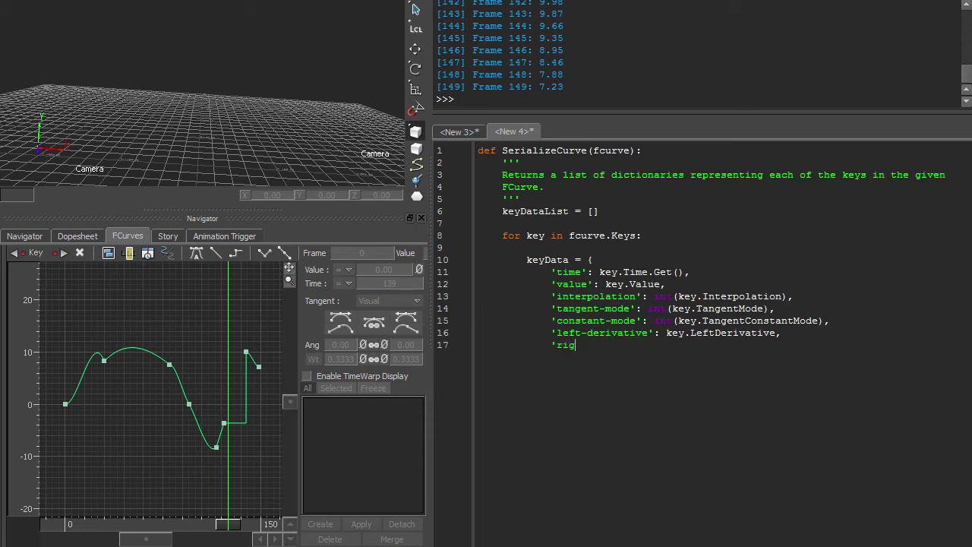
{"action": "type", "text": "ht-derivative': key.RightDerivative,"}
{"action": "key", "text": "Return"}
{"action": "type", "text": "'left-"}
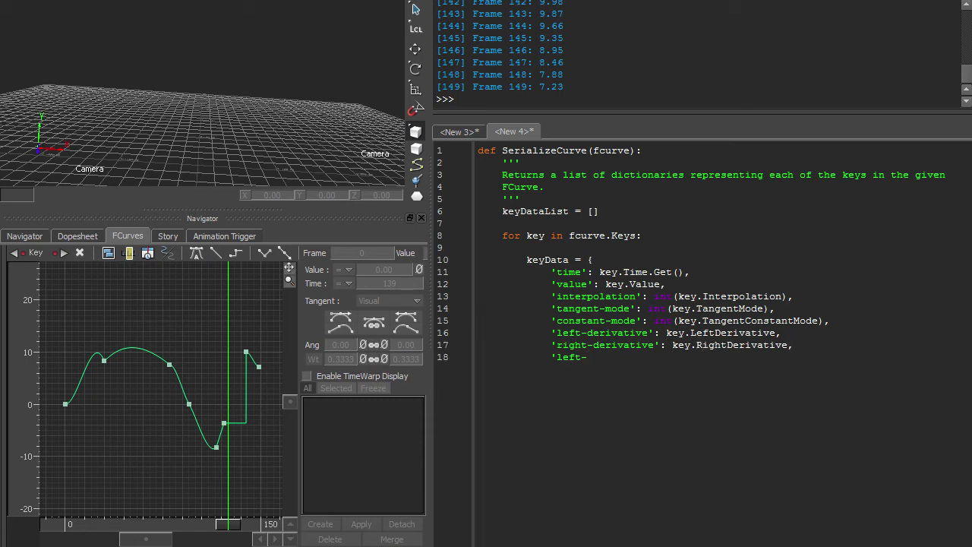
{"action": "type", "text": "weight': key.LeftTangentWeight,"}
{"action": "key", "text": "Return"}
{"action": "type", "text": "'right-weight':"}
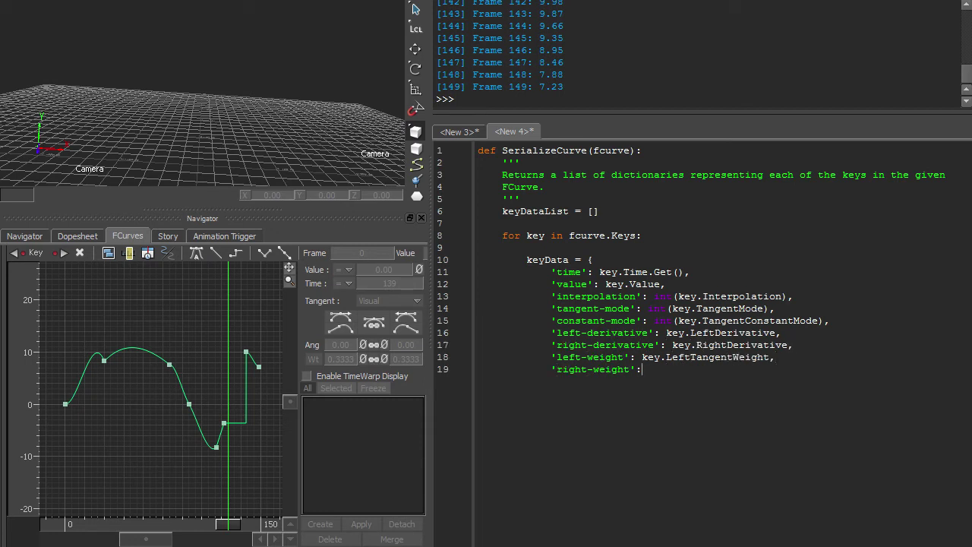
{"action": "type", "text": " key.RightTangentWeight"}
{"action": "key", "text": "Return"}
{"action": "type", "text": "}"}
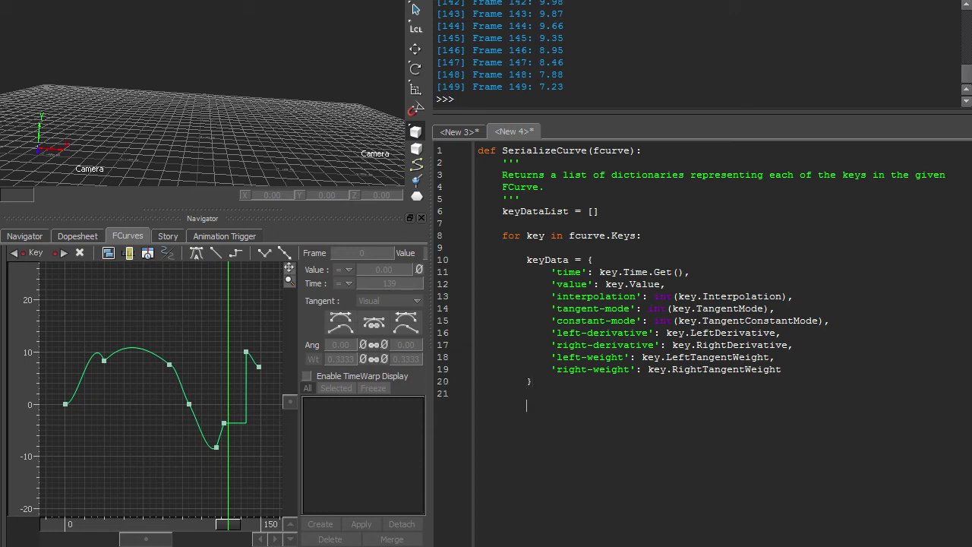
Append each keyData, return keyDataList, and run a loop printing every key dictionary
{"action": "key", "text": "Return"}
{"action": "type", "text": "keyDataList.a"}
{"action": "type", "text": "ppend(keyData)      "}
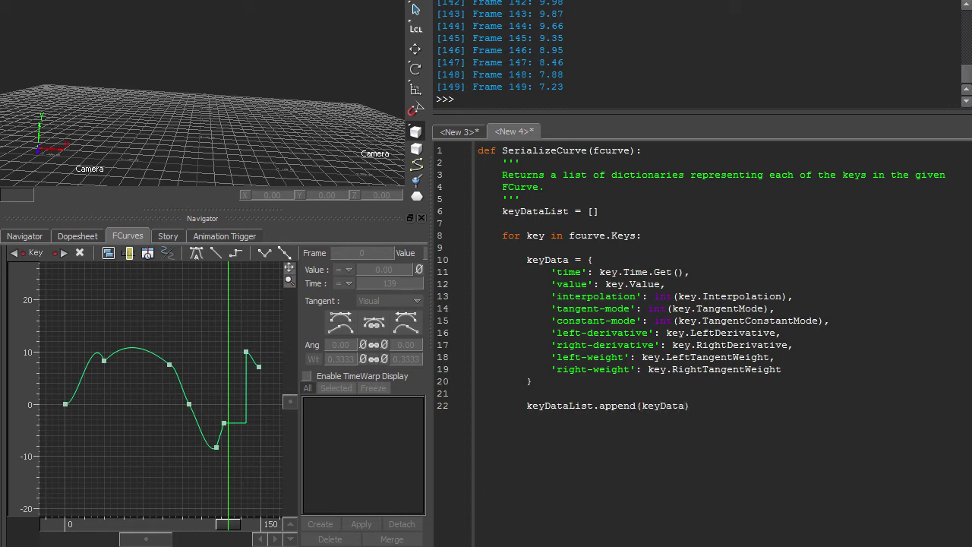
{"action": "type", "text": "return ke"}
{"action": "type", "text": "yDataList"}
{"action": "key", "text": "Return"}
{"action": "key", "text": "BackSpace"}
{"action": "type", "text": "for keyData in Serialize"}
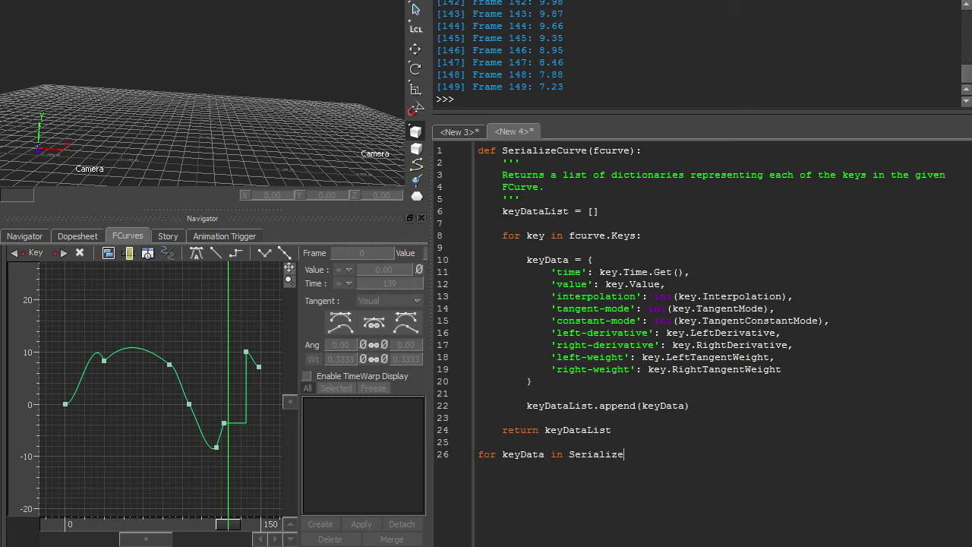
{"action": "type", "text": "Curve(fcurve):     print "}
{"action": "type", "text": "keyData"}
{"action": "key", "text": "ctrl+a"}
{"action": "key", "text": "ctrl+Return"}
Print only each key's time and value and rerun the script
{"action": "type", "text": "['time'], keyD"}
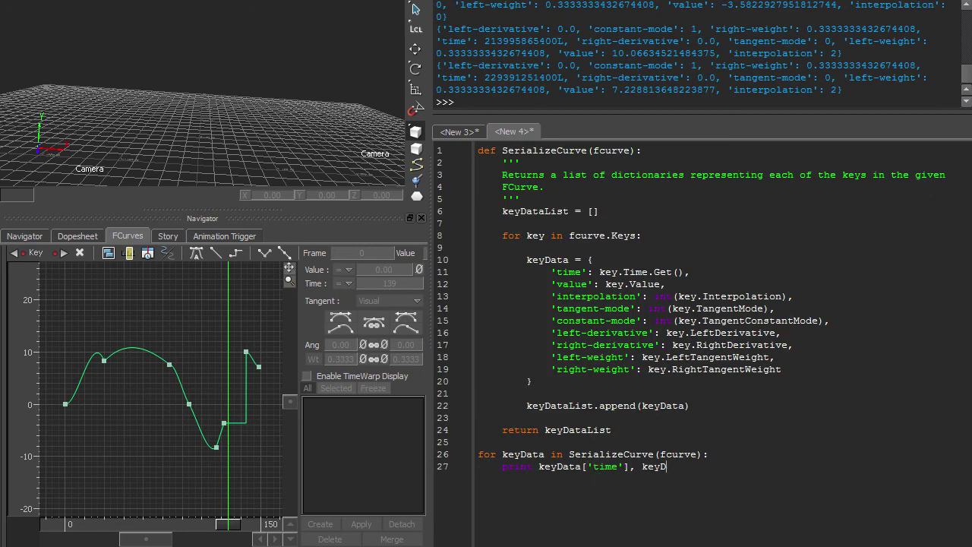
{"action": "type", "text": "ata['value']"}
{"action": "key", "text": "ctrl+a"}
{"action": "key", "text": "ctrl+Return"}
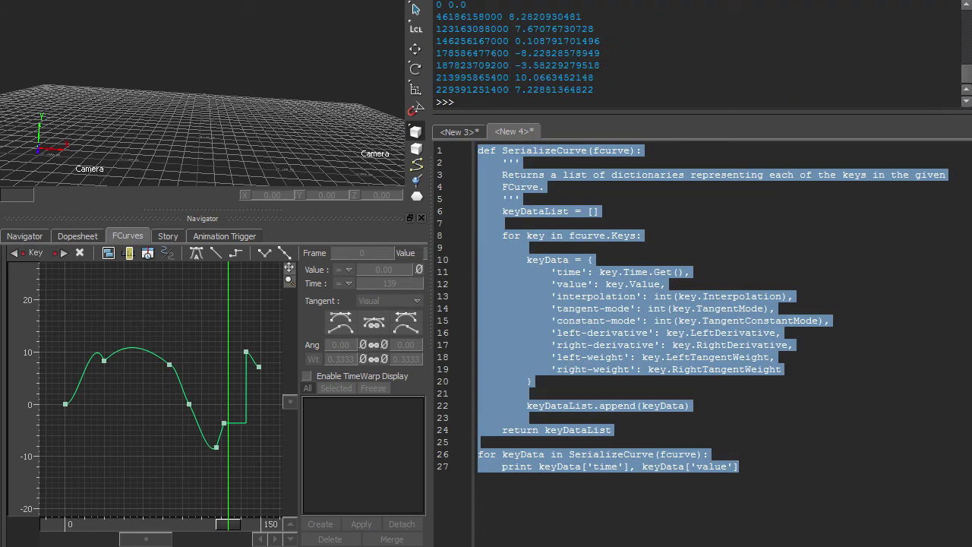
{"action": "key", "text": "Down"}
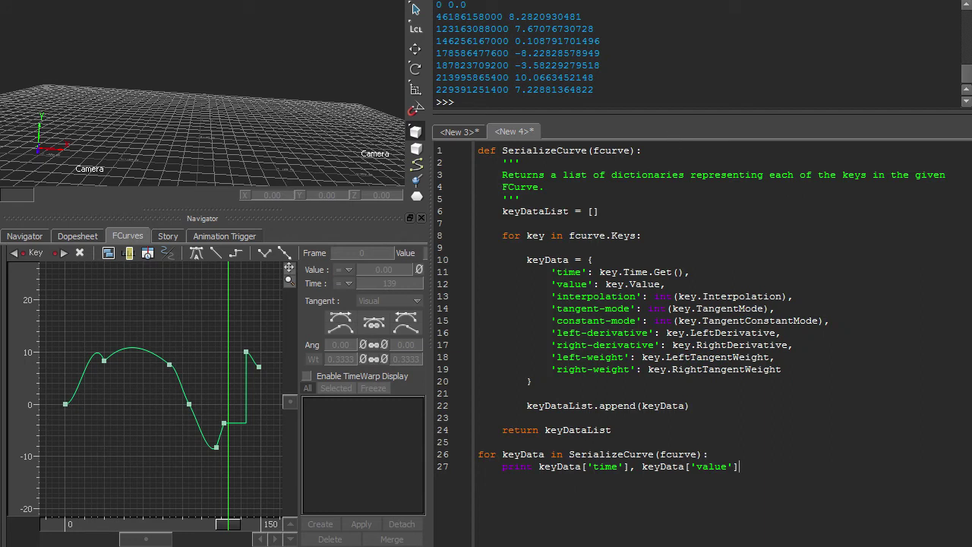
Add import json and write SerializeCurve(fcurve) to C:\fcurve.txt with json.dumps, indent 4
{"action": "key", "text": "Home"}
{"action": "key", "text": "Return"}
{"action": "key", "text": "Return"}
{"action": "key", "text": "Up"}
{"action": "key", "text": "Up"}
{"action": "type", "text": "import json"}
{"action": "key", "text": "Return"}
{"action": "type", "text": "with open"}
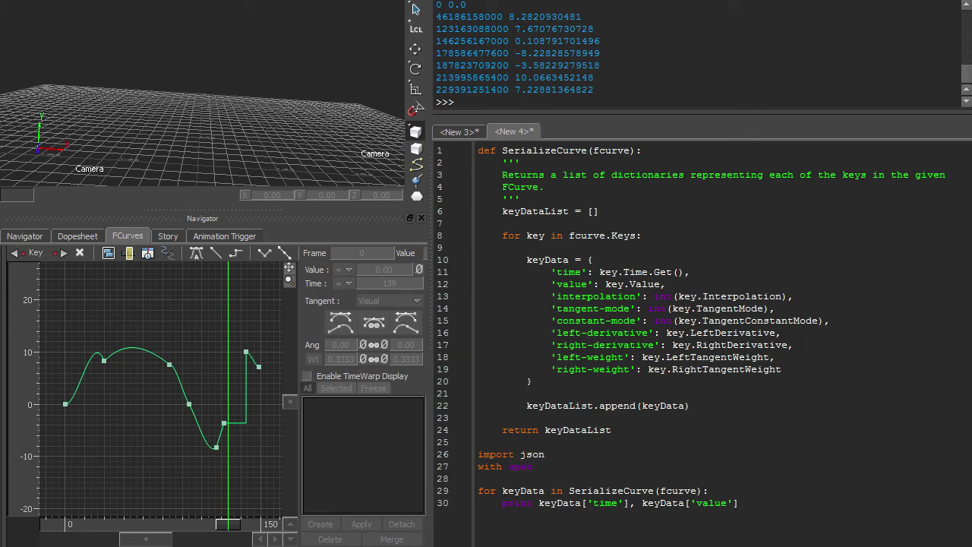
{"action": "type", "text": "('C:\\\\fcurve.txt', 'w') as fp:"}
{"action": "key", "text": "Return"}
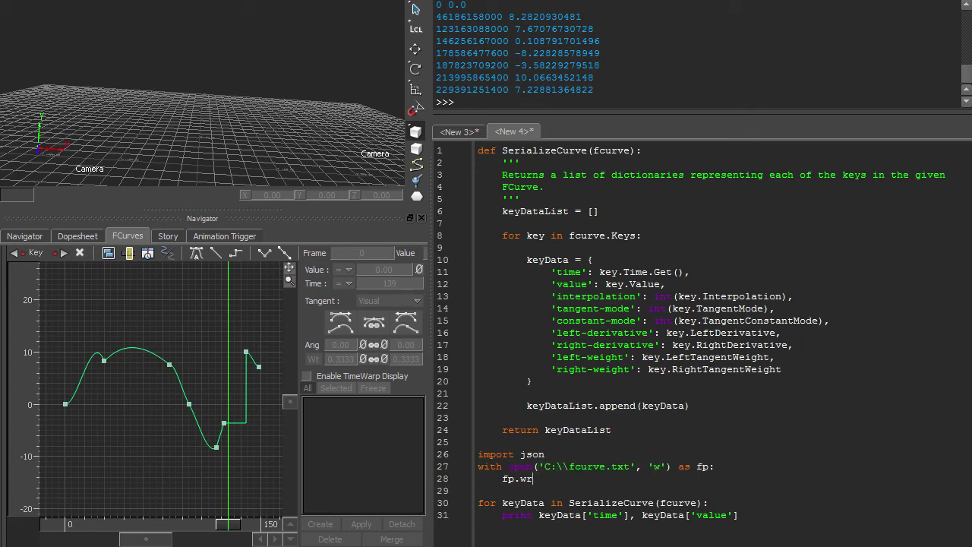
{"action": "type", "text": "fp.write(json.dumps("}
{"action": "key", "text": "shift+End"}
{"action": "key", "text": "ctrl+x"}
{"action": "key", "text": "ctrl+v"}
{"action": "type", "text": ", indent = 4))"}
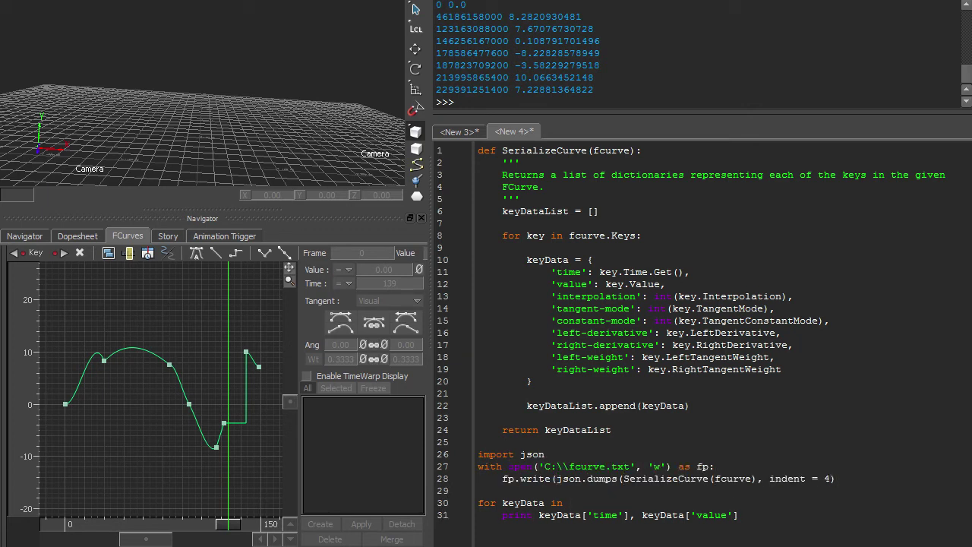
Delete the leftover print loop and run the JSON-writing lines
{"action": "key", "text": "ctrl+shift+End"}
{"action": "key", "text": "Delete"}
{"action": "key", "text": "shift+Up"}
{"action": "key", "text": "shift+Up"}
{"action": "key", "text": "shift+Home"}
{"action": "key", "text": "ctrl+Return"}
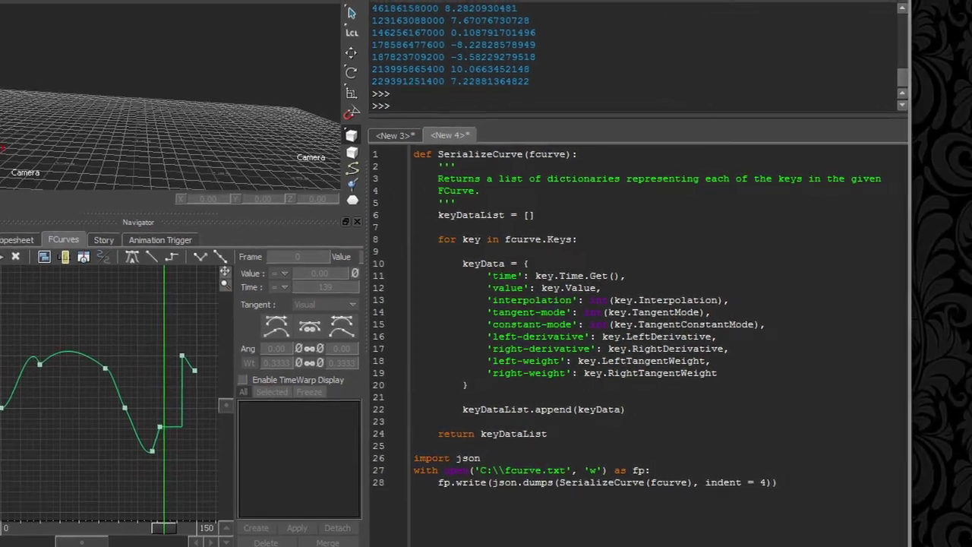
Open fcurve.txt via Win+R to inspect the JSON, close it, and delete the script lines
{"action": "key", "text": "super+r"}
{"action": "type", "text": "C:\\\\fc"}
{"action": "key", "text": "Down"}
{"action": "key", "text": "Return"}
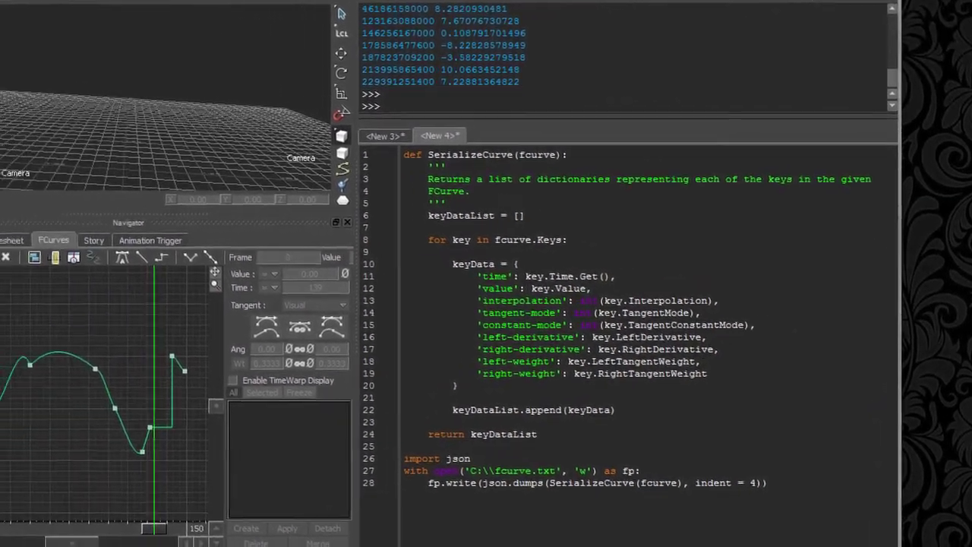
{"action": "scroll", "coordinate": [262, 235], "scroll_direction": "down", "scroll_amount": 10}
{"action": "key", "text": "alt+F4"}
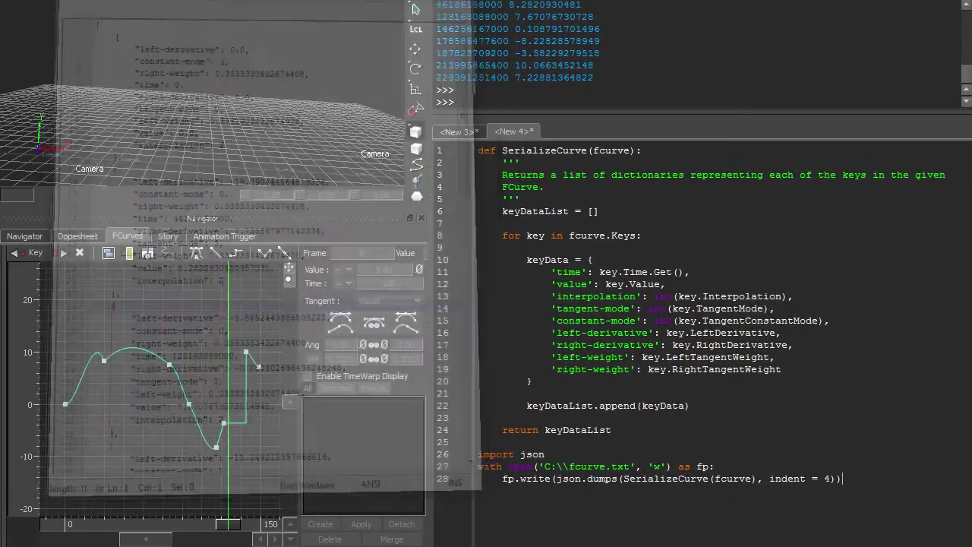
{"action": "key", "text": "Delete"}
Replace the script with DeserializeCurve(fcurve, keyDataList), its docstring, and fcurve.EditClear()
{"action": "key", "text": "ctrl+a"}
{"action": "key", "text": "Delete"}
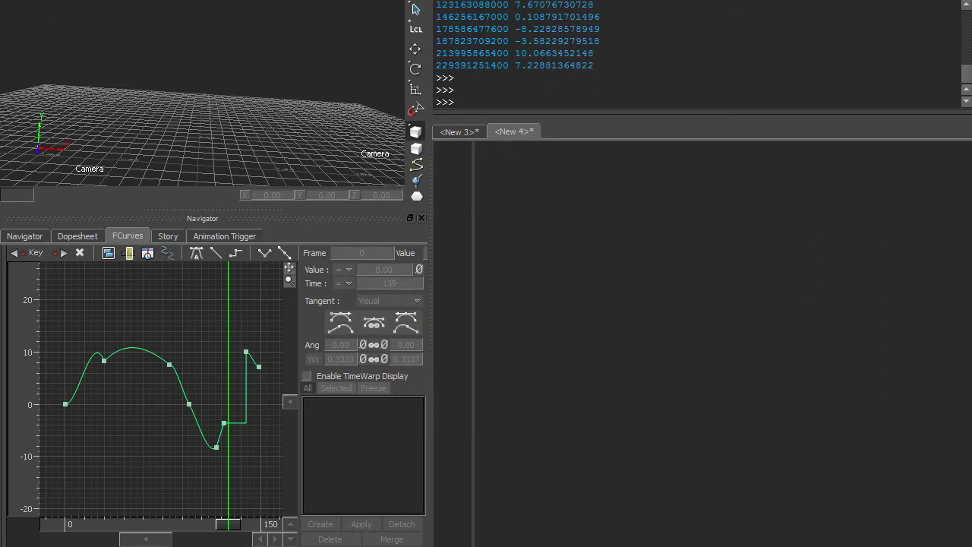
{"action": "type", "text": "def Deserialize"}
{"action": "type", "text": "Curve(fcurve, keyDataList):"}
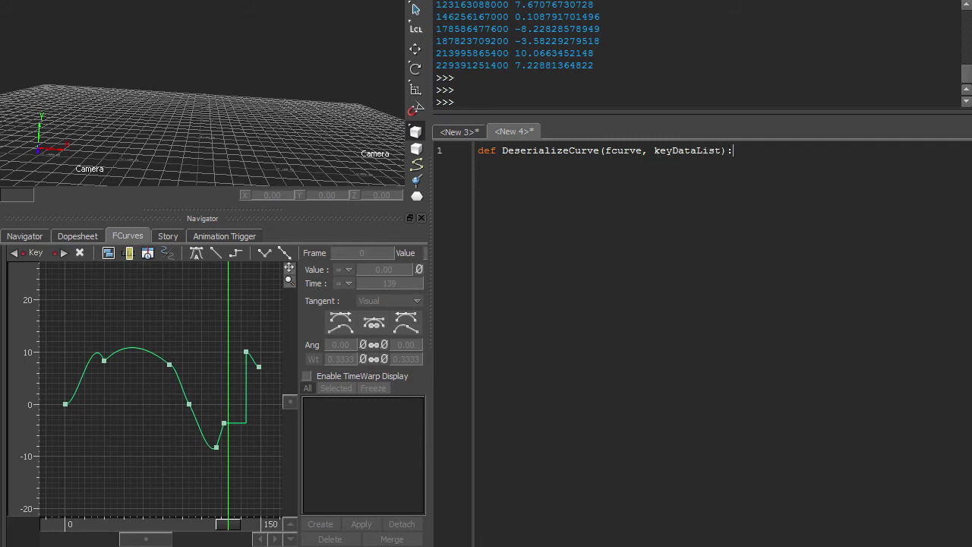
{"action": "type", "text": "     '''     Populates the given FCurve based on keyframe data listed in seriali"}
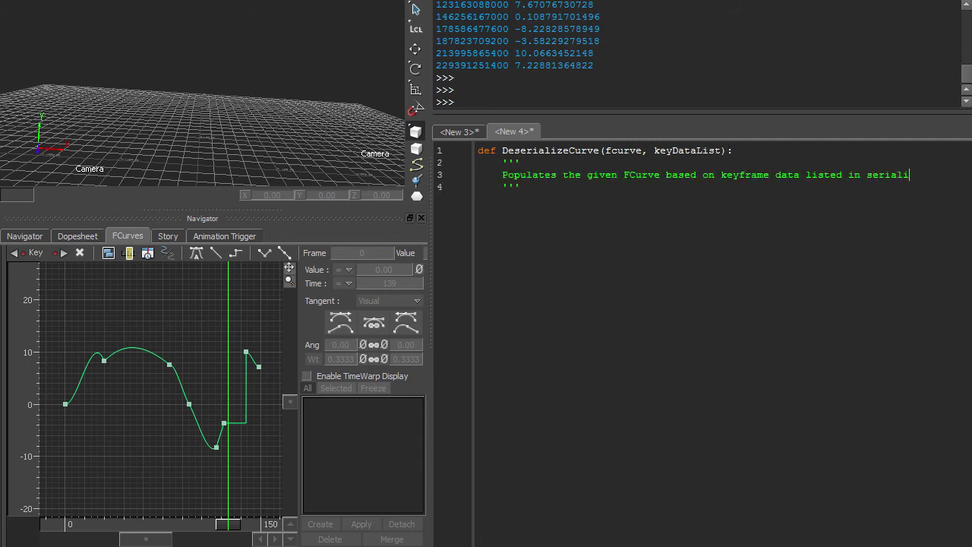
{"action": "type", "text": "zed"}
{"action": "key", "text": "Return"}
{"action": "type", "text": "form. Expects key data to be ordered by time. Any existing keys will be"}
{"action": "key", "text": "Return"}
{"action": "type", "text": "removed from the curve."}
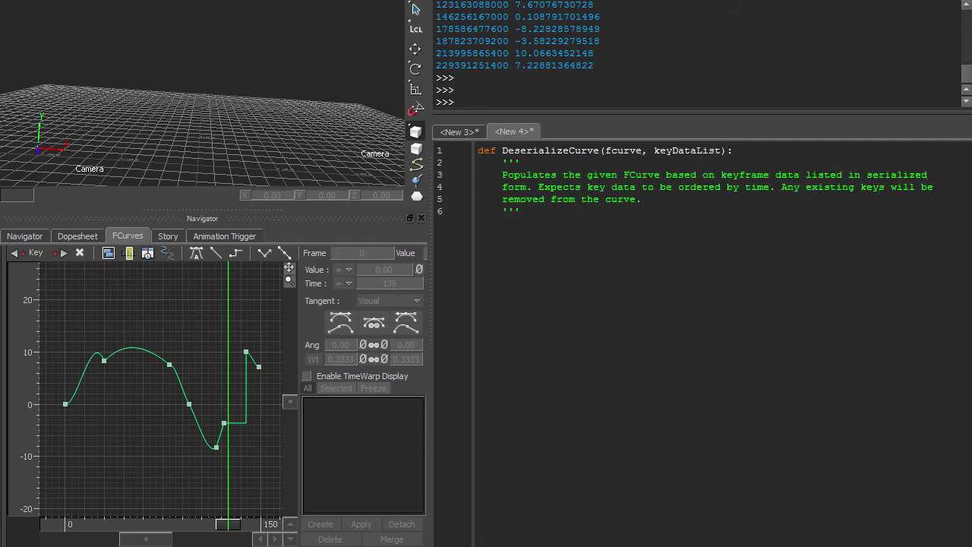
{"action": "type", "text": "curve.EditClea"}
Loop over keyDataList, adding each key with KeyAdd at its stored time and value
{"action": "type", "text": "for keyData in keyDataList:"}
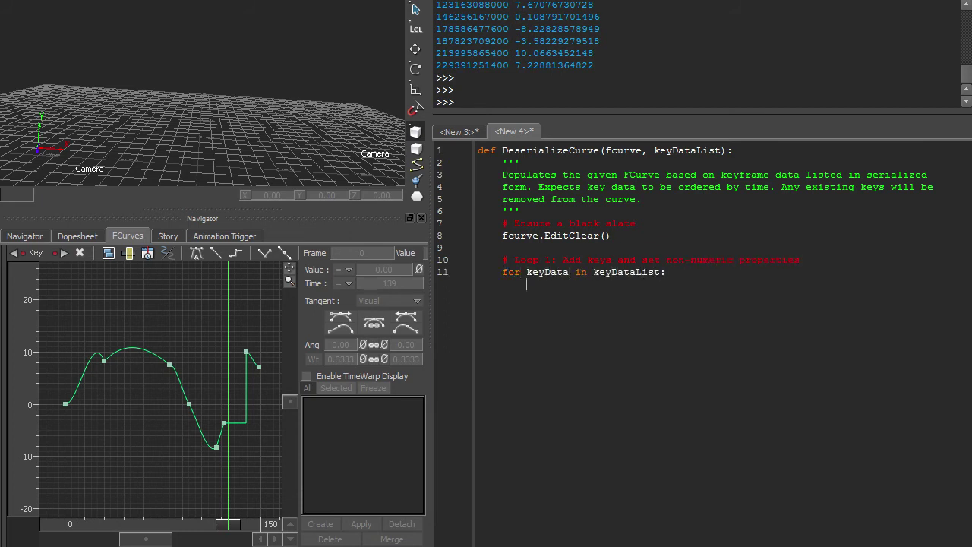
{"action": "key", "text": "Return"}
{"action": "type", "text": "keyIndex = fcurve.KeyAdd(FBTime(keyData['time']), keyData['value']"}
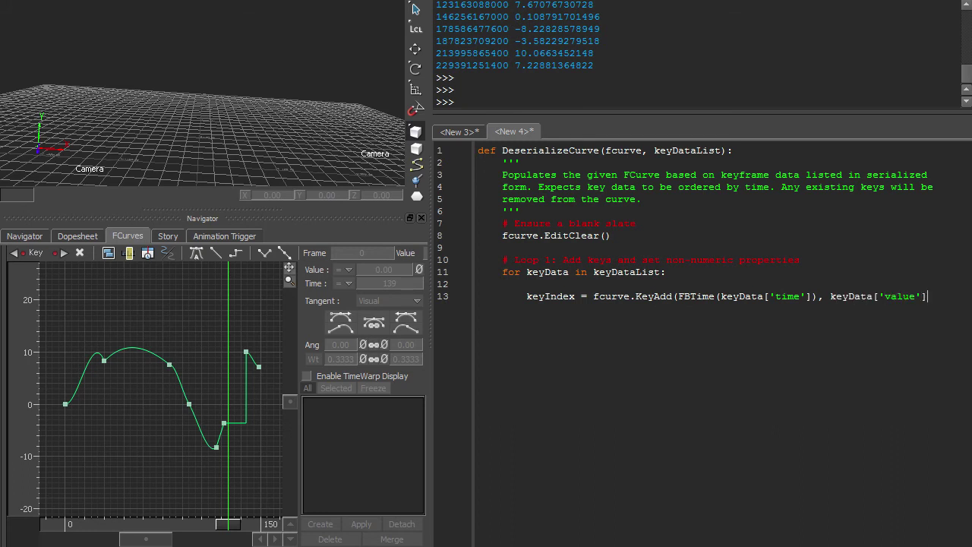
{"action": "type", "text": ")"}
{"action": "key", "text": "Return"}
{"action": "type", "text": "key = fcurve.Keys[keyIndex]"}
{"action": "key", "text": "Return"}
{"action": "key", "text": "Return"}
Set each key's Interpolation, TangentMode and TangentConstantMode from the stored data
{"action": "type", "text": "key.Interpolation = FBInte"}
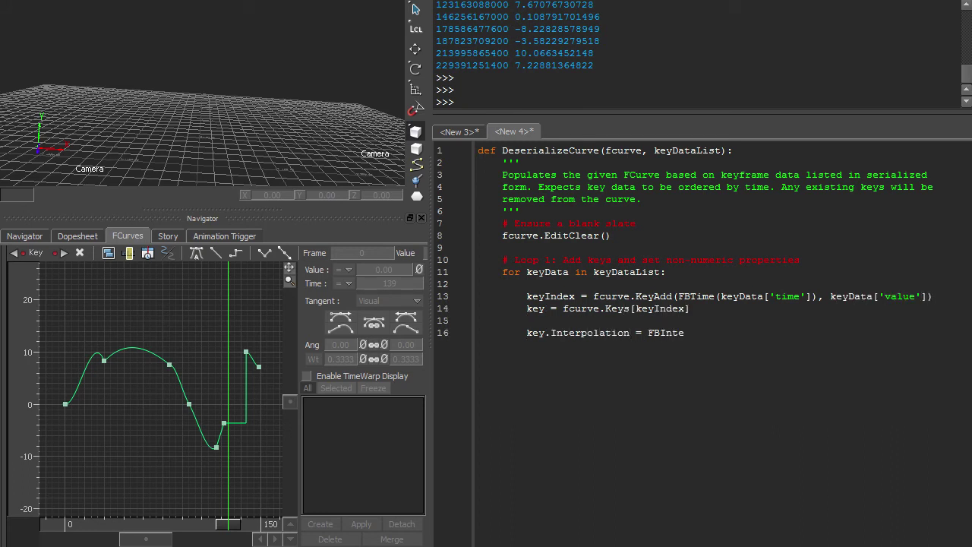
{"action": "type", "text": "rpolation.values[keyData['interpolation']]"}
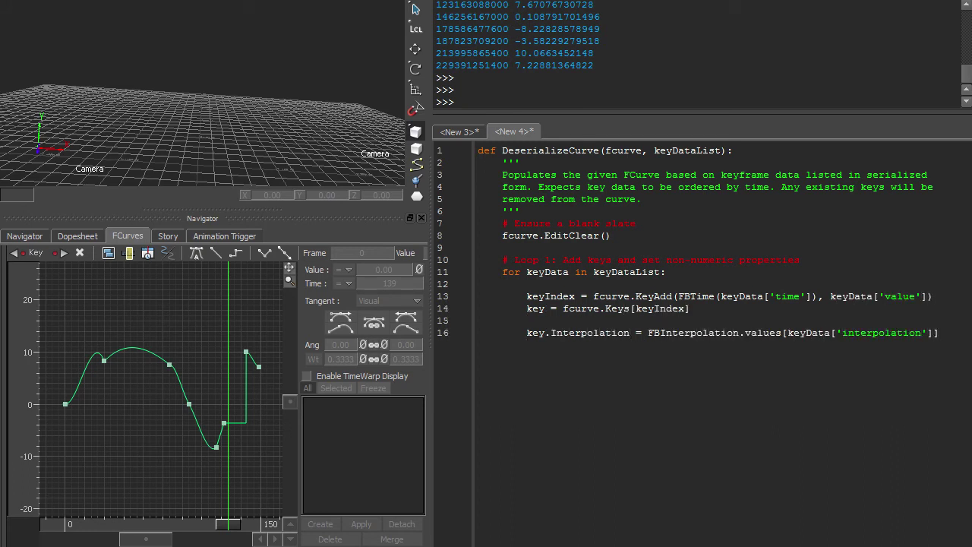
{"action": "key", "text": "Return"}
{"action": "type", "text": "key.TangentMode = FBTangentMode.values[keyData['tangent"}
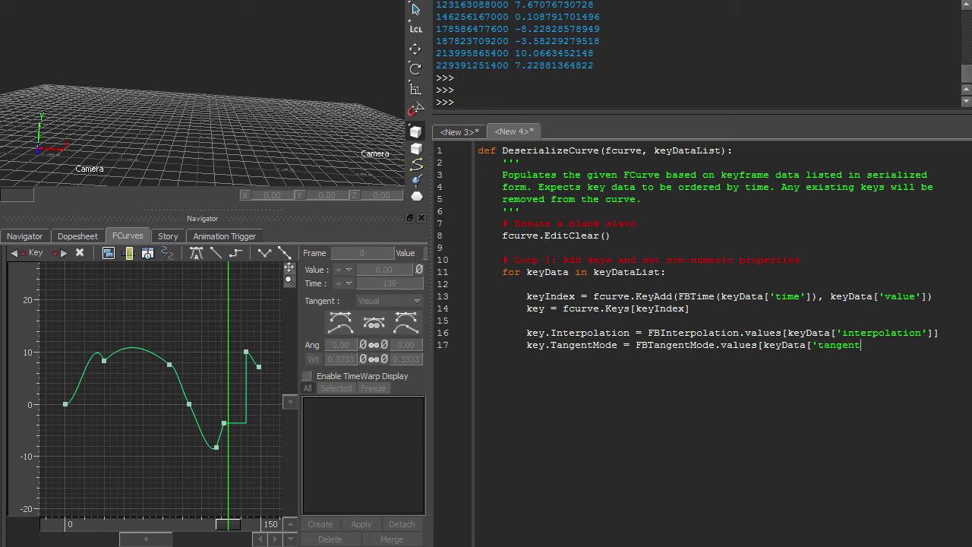
{"action": "type", "text": "-mode']]"}
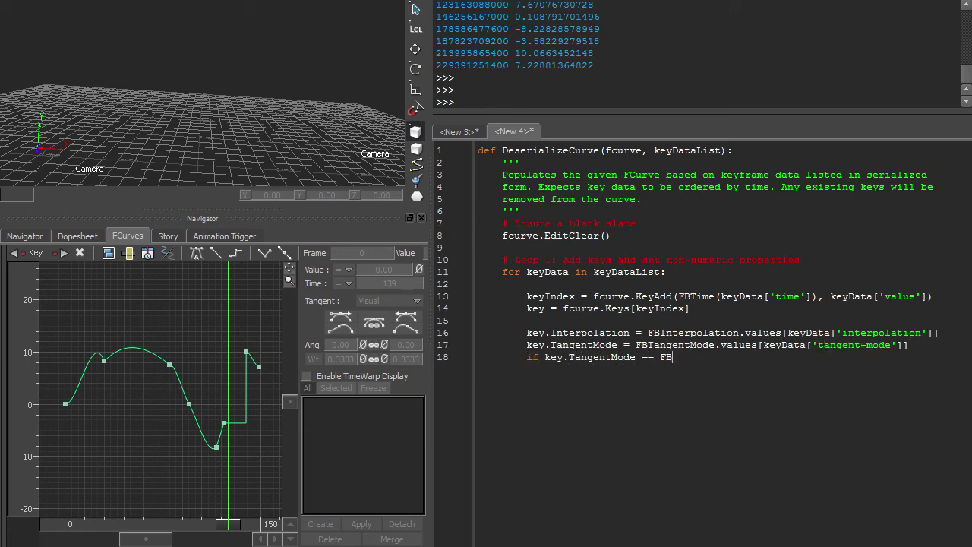
{"action": "type", "text": "kFBTangentModeTCB:"}
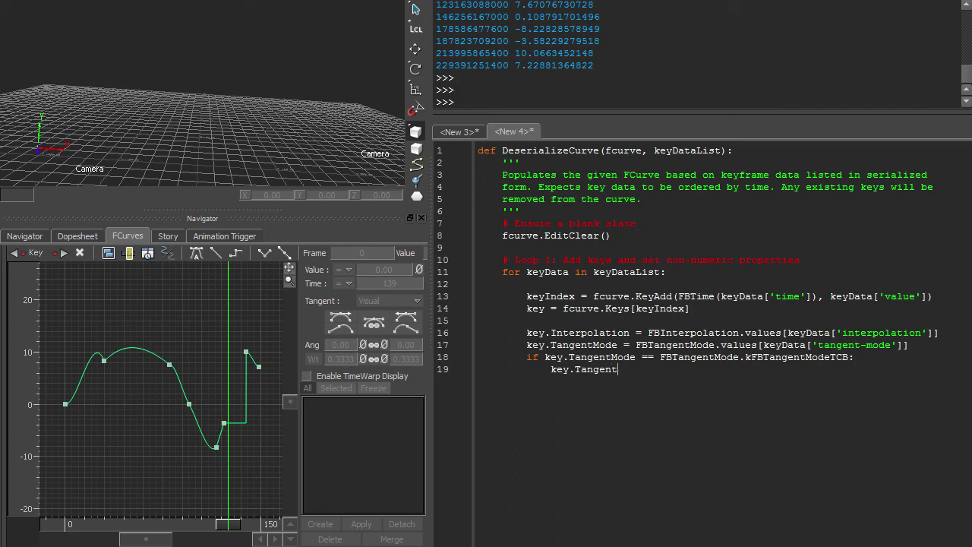
{"action": "type", "text": "FBTangentMode."}
{"action": "type", "text": "kFBTangentModeBreak"}
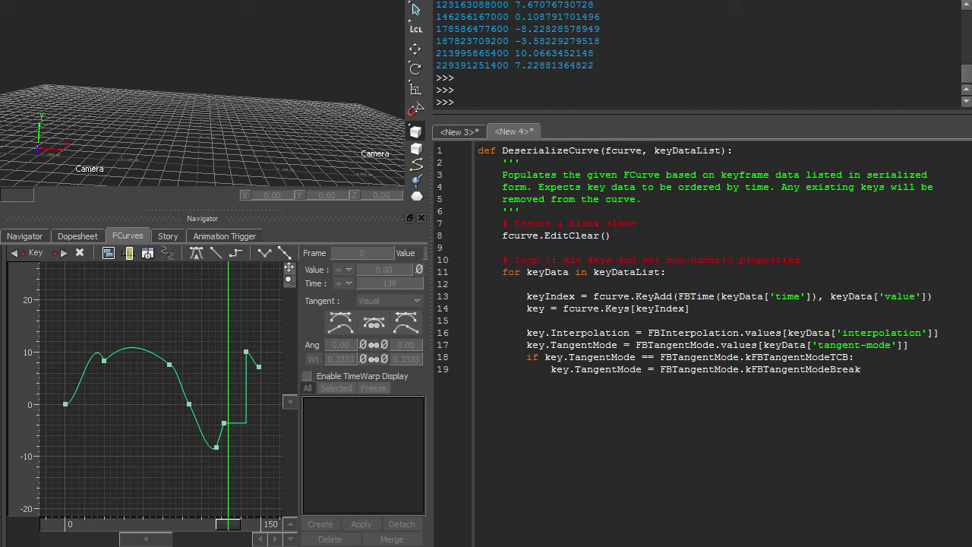
{"action": "key", "text": "Return"}
{"action": "type", "text": "key.TangentConstantMode"}
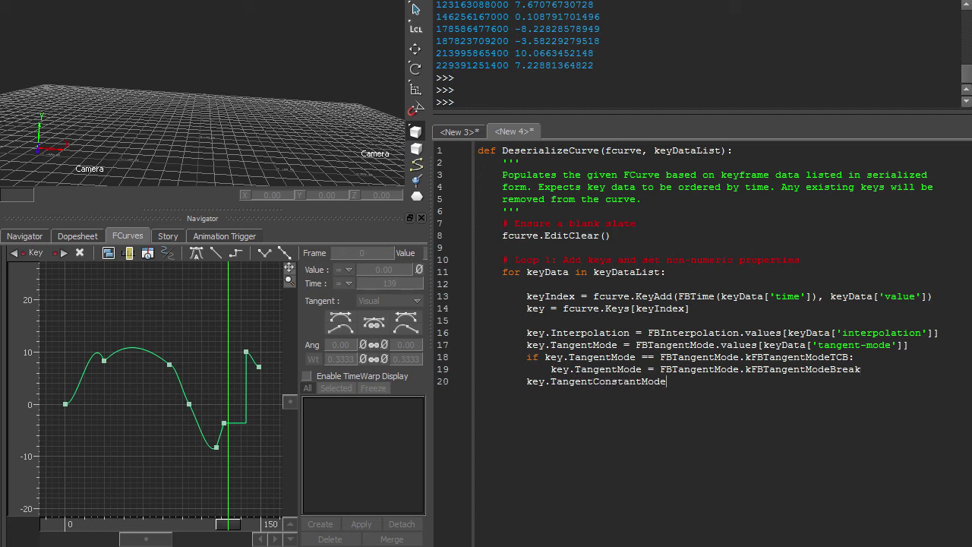
{"action": "type", "text": " = FBTangentConstantMode.values"}
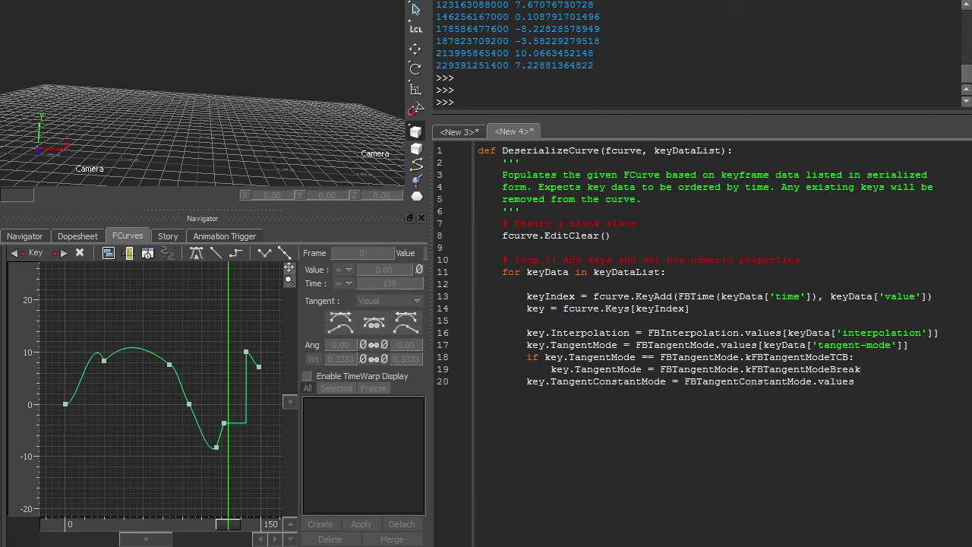
{"action": "type", "text": "[keyData['constant-mode']]"}
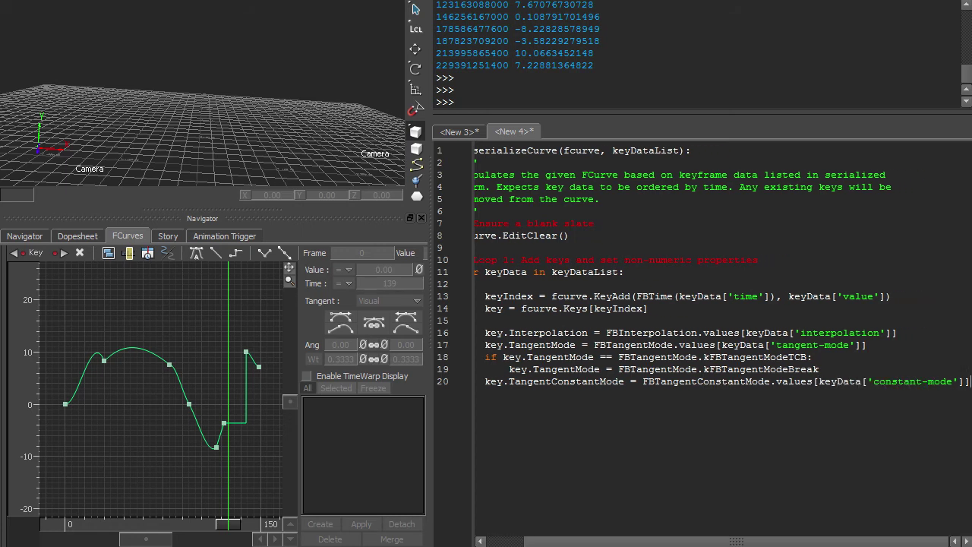
{"action": "key", "text": "Return"}
{"action": "type", "text": "# Loop 2: With all keys in place, set tangent properties"}
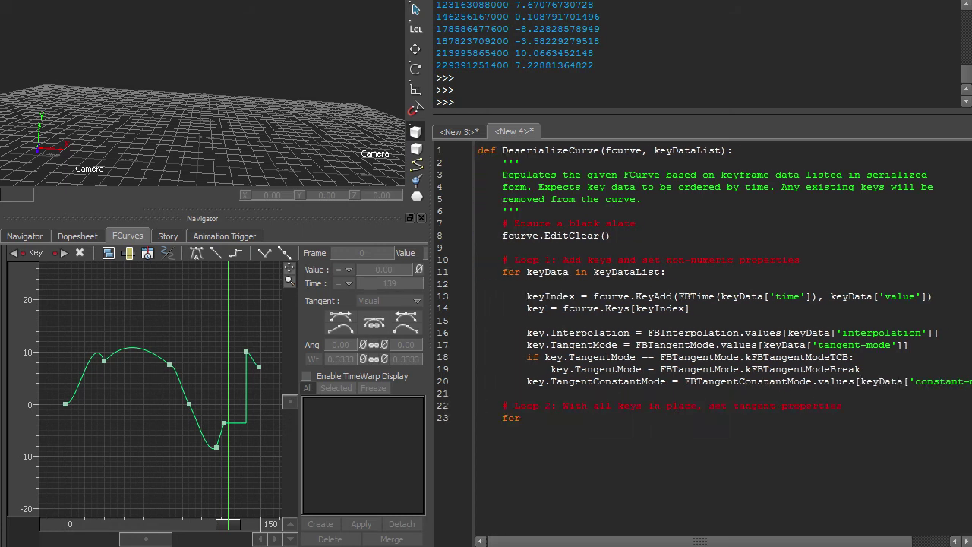
Start a second loop over key indices, fetching each keyData and key and setting LeftDerivative
{"action": "type", "text": "i in range(0,"}
{"action": "type", "text": " len(keyDataList)):"}
{"action": "key", "text": "Return"}
{"action": "key", "text": "Return"}
{"action": "type", "text": "keyData = keyDataList[i]"}
{"action": "key", "text": "Return"}
{"action": "type", "text": "key = fc"}
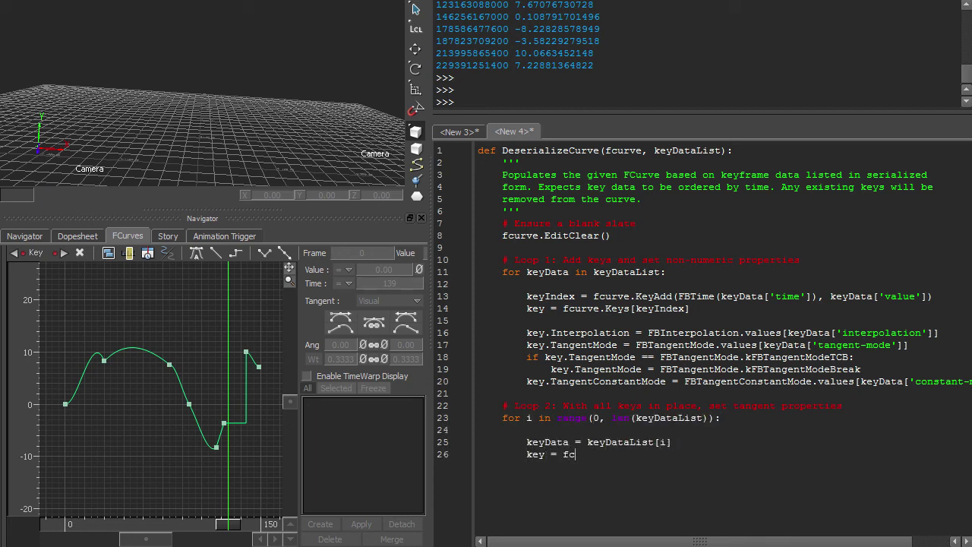
{"action": "type", "text": "urve.Keys[i]          "}
{"action": "type", "text": "key.LeftDeri"}
{"action": "type", "text": "vative = keyData['left-derivative']"}
Set RightDerivative and left/right tangent weights from the stored data, and enlarge the editor
{"action": "key", "text": "Return"}
{"action": "type", "text": "key.RightDerivative = keyDat"}
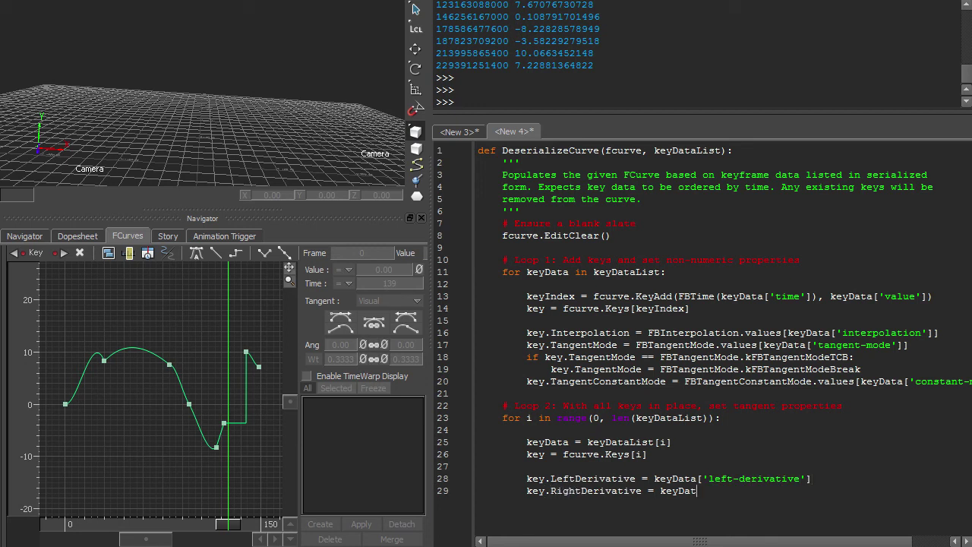
{"action": "type", "text": "a['right-derivative']"}
{"action": "key", "text": "Return"}
{"action": "key", "text": "Return"}
{"action": "type", "text": "key.LeftTangentWeight = keyData['left-wei"}
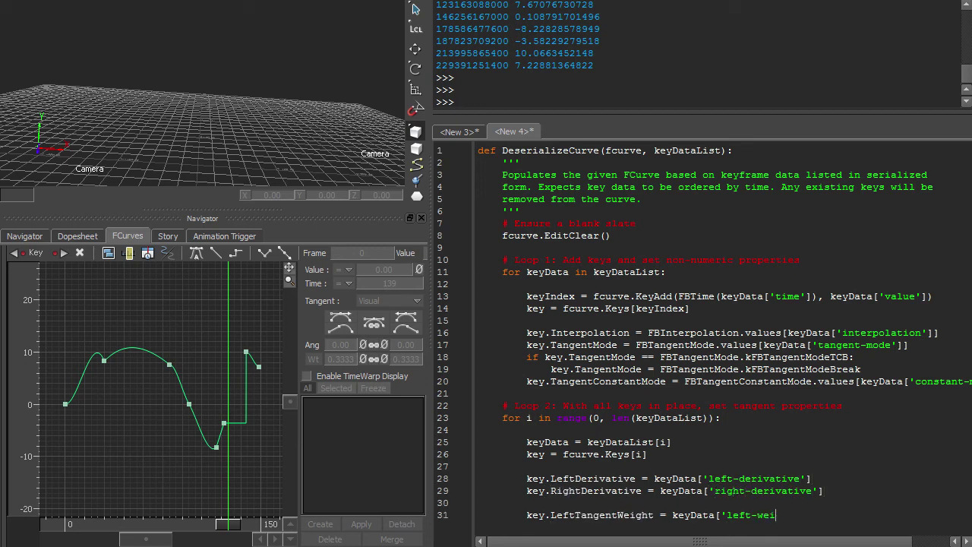
{"action": "type", "text": "ght']"}
{"action": "key", "text": "Return"}
{"action": "type", "text": "key.RightTangentWeight = keyData['right-weigh"}
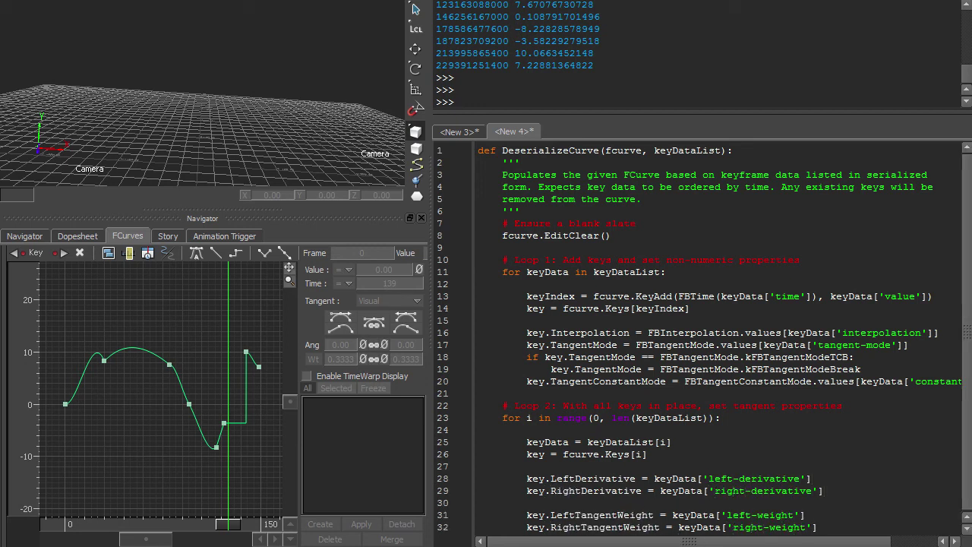
{"action": "left_click_drag", "start_coordinate": [531, 114], "coordinate": [532, 11]}
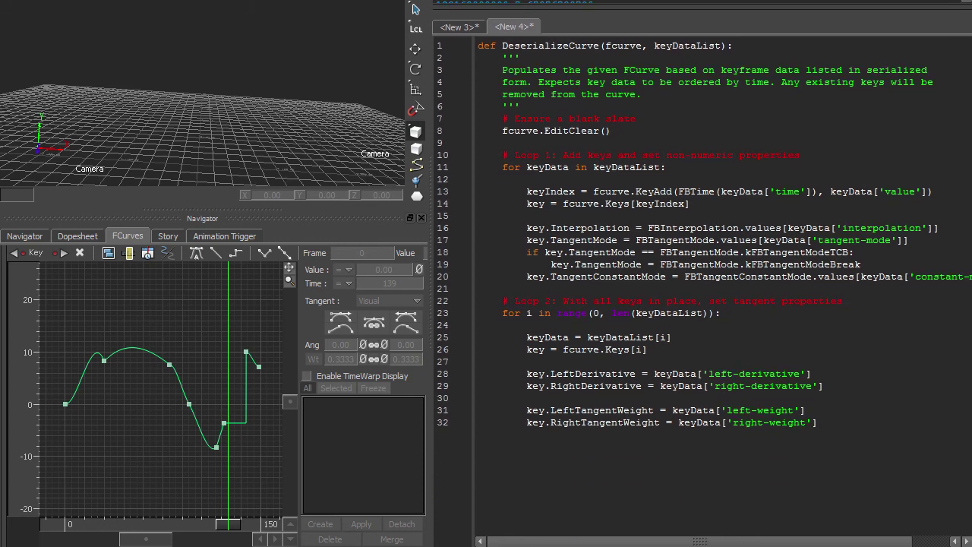
Guard both tangent-weight assignments with 'if not TangentWeightIsDefault(...)' checks
{"action": "key", "text": "Return"}
{"action": "type", "text": "if not TangentWeightIsDef"}
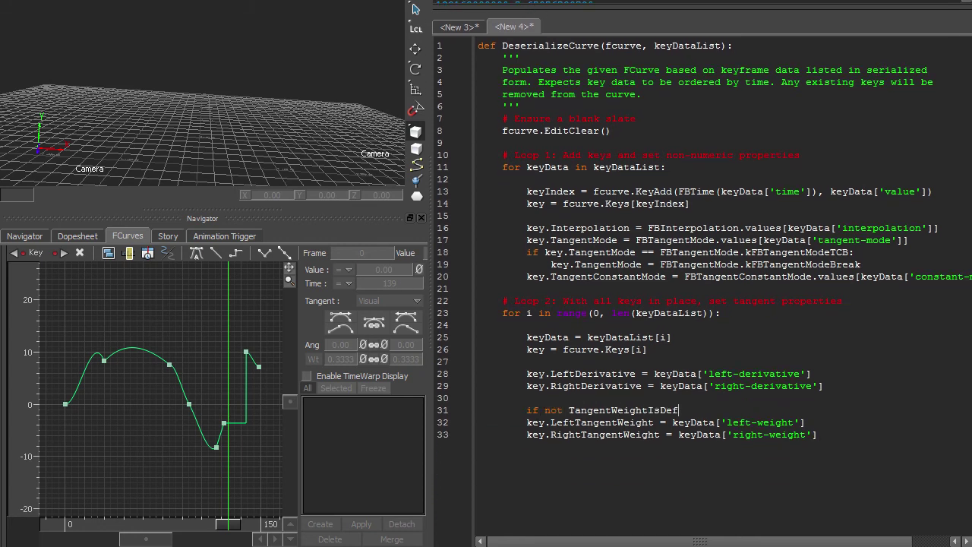
{"action": "type", "text": "ault(keyData['left-weight']):"}
{"action": "key", "text": "Down"}
{"action": "key", "text": "Home"}
{"action": "key", "text": "Tab"}
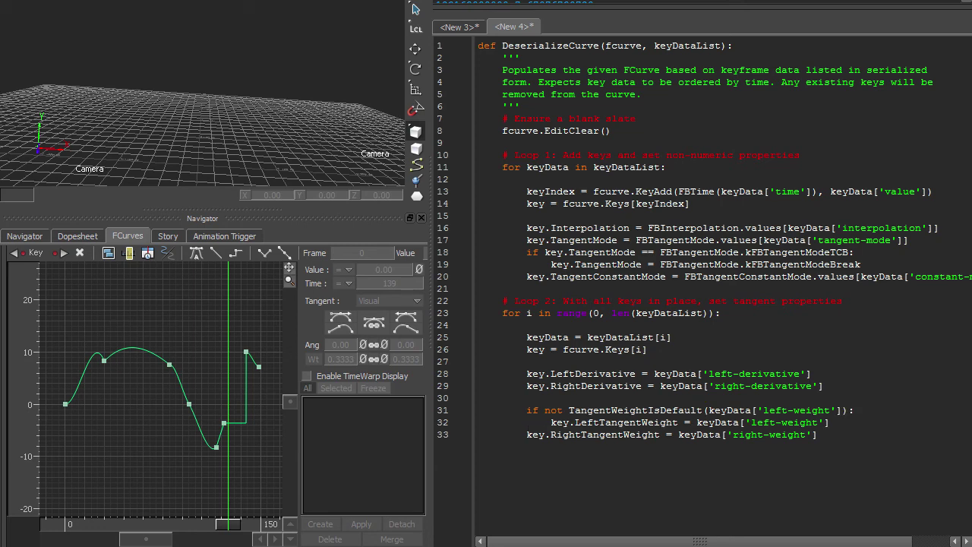
{"action": "key", "text": "Return"}
{"action": "type", "text": "if not TangentWeightIsDefault(keyData['righ"}
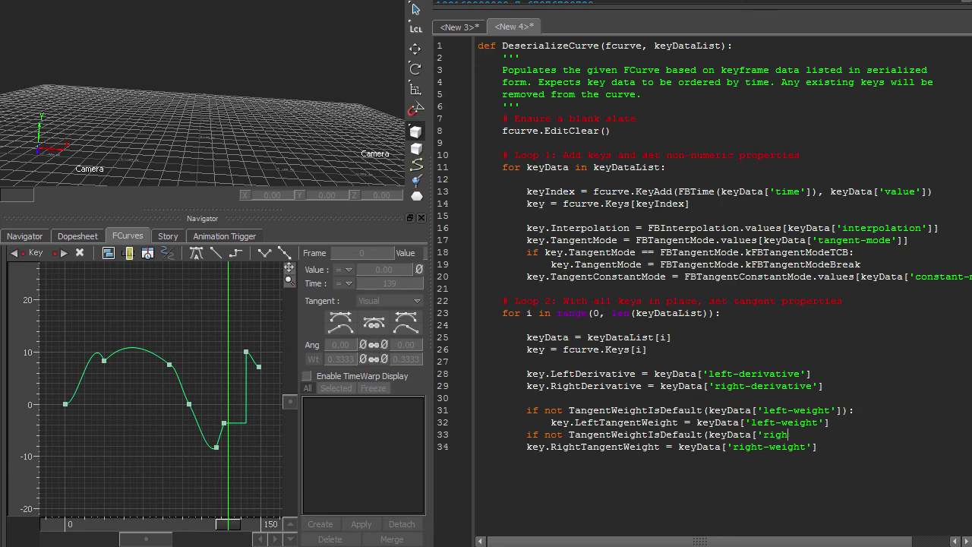
{"action": "type", "text": "t-weight']):"}
Define TangentWeightIsDefault at the top, returning whether the weight lies between 0.3333 and 0.3334
{"action": "key", "text": "ctrl+Home"}
{"action": "key", "text": "Return"}
{"action": "key", "text": "Return"}
{"action": "key", "text": "Up"}
{"action": "type", "text": "def TangentWeightIsDefault(tangent"}
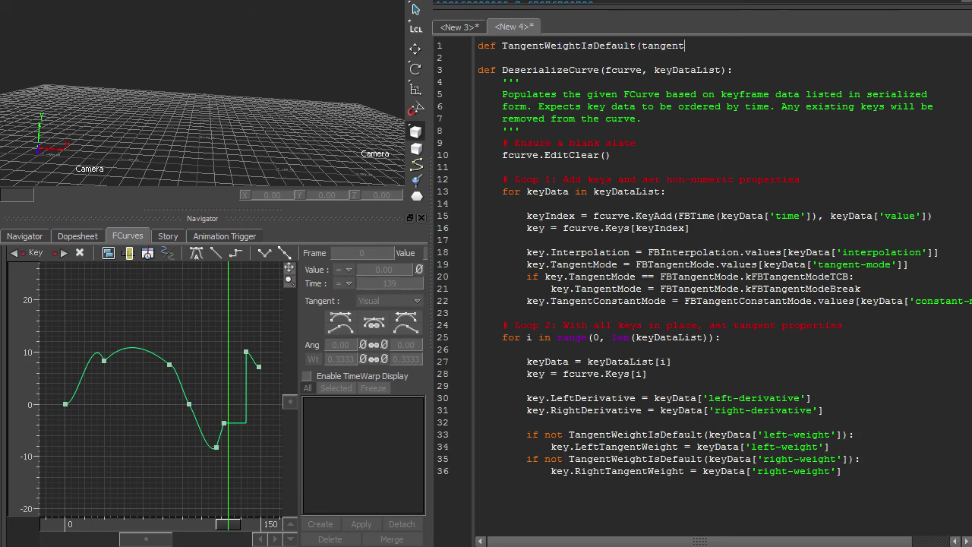
{"action": "type", "text": "Weight):     '''     Returns whether the given tangent weight is equal to the default value of     1/3, taking floating-point precision into a"}
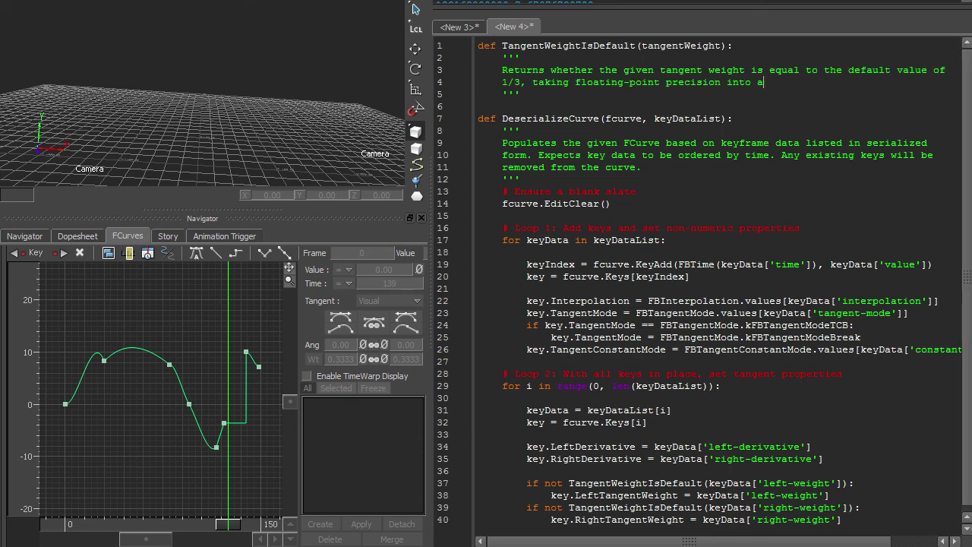
{"action": "type", "text": "ccount."}
{"action": "key", "text": "Down"}
{"action": "key", "text": "End"}
{"action": "key", "text": "Return"}
{"action": "type", "text": "return tangentWeight > 0.3333 and tangentWeight < 0.3334"}
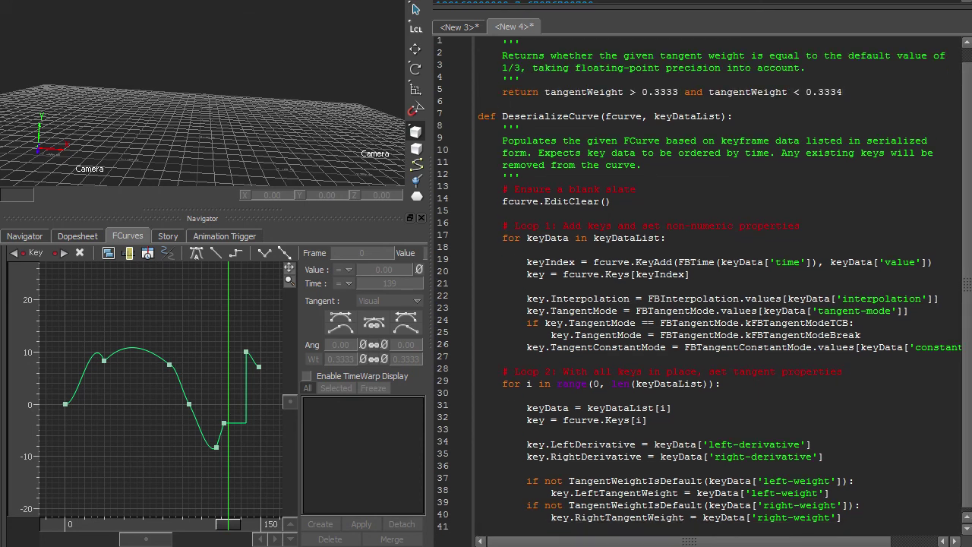
{"action": "key", "text": "ctrl+a"}
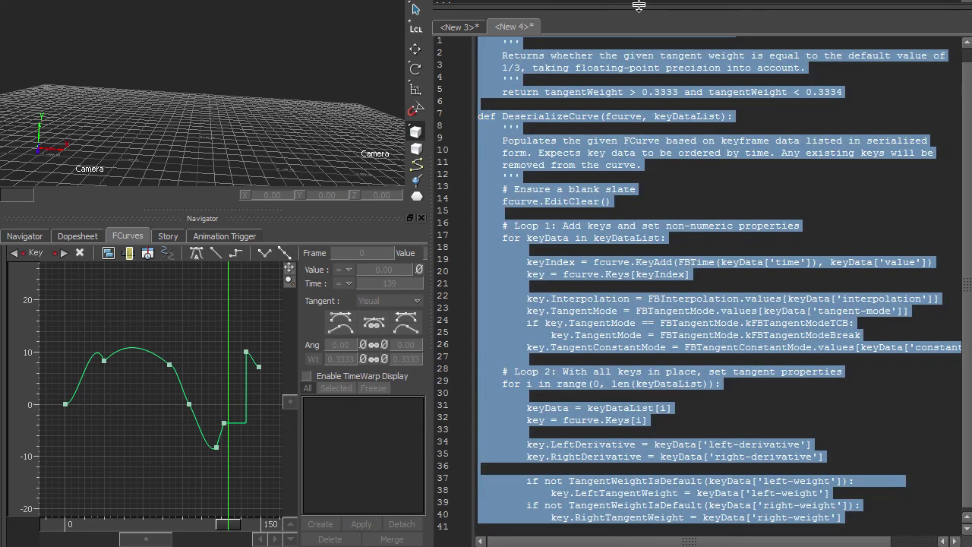
Define the serialize functions and make the camera's Field Of View animatable with SetAnimated(True)
{"action": "left_click_drag", "start_coordinate": [638, 8], "coordinate": [639, 38]}
{"action": "key", "text": "ctrl+Return"}
{"action": "key", "text": "Return"}
{"action": "key", "text": "Return"}
{"action": "key", "text": "Return"}
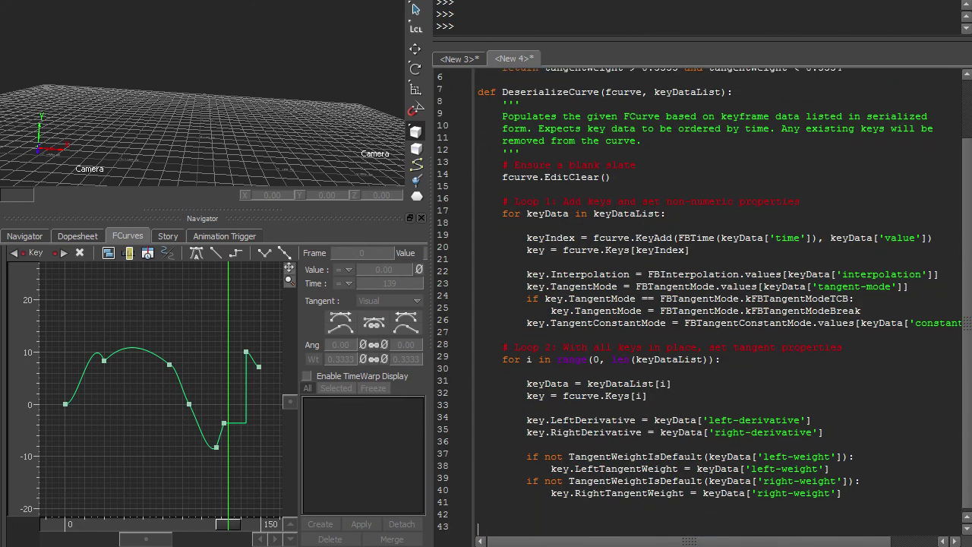
{"action": "key", "text": "Up"}
{"action": "key", "text": "Up"}
{"action": "type", "text": "camera.FieldOfView.SetAnimated(True)"}
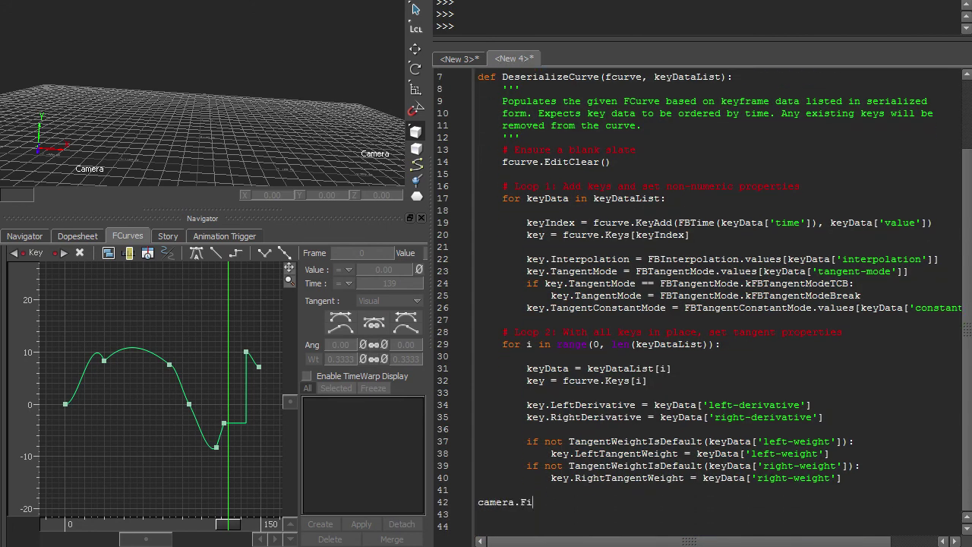
{"action": "key", "text": "shift+Home"}
{"action": "key", "text": "ctrl+Return"}
Assign fovCurve and rollCurve, and display the Field Of View curve in the graph
{"action": "key", "text": "Return"}
{"action": "type", "text": "fovCurve = camera.FieldOfView"}
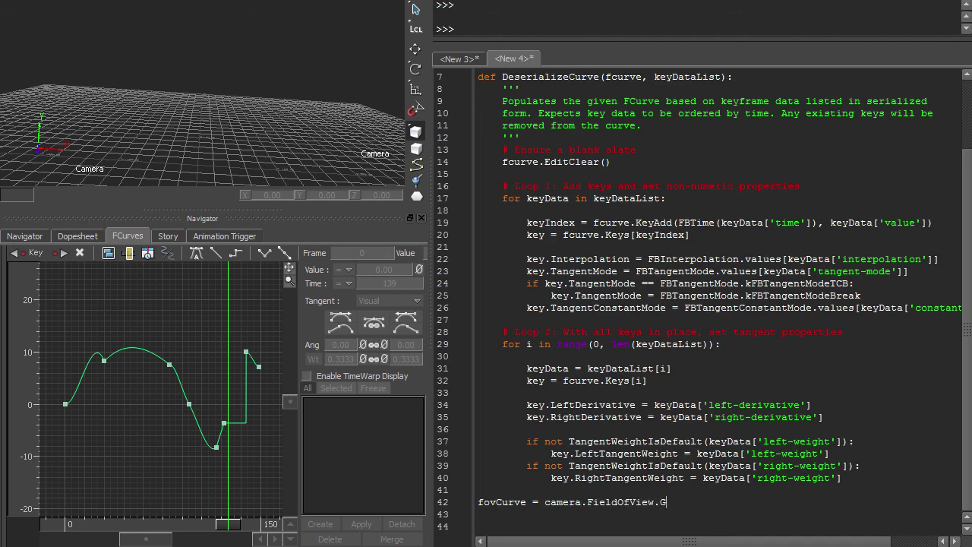
{"action": "type", "text": ".GetAnimationNode().FCurve"}
{"action": "key", "text": "shift+Up"}
{"action": "type", "text": "rollCurve = fcurve"}
{"action": "key", "text": "ctrl+Return"}
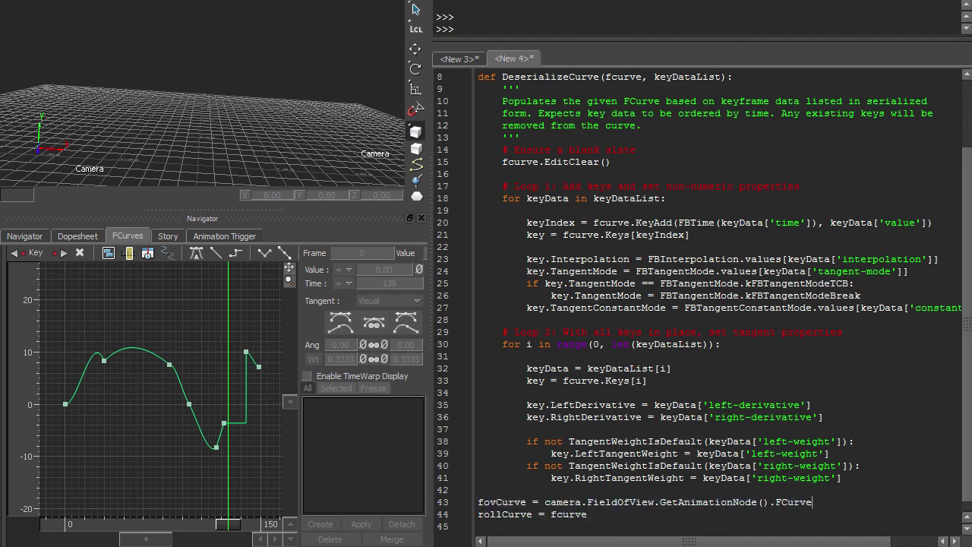
{"action": "left_click_drag", "start_coordinate": [429, 273], "coordinate": [590, 274]}
{"action": "left_click", "coordinate": [22, 445]}
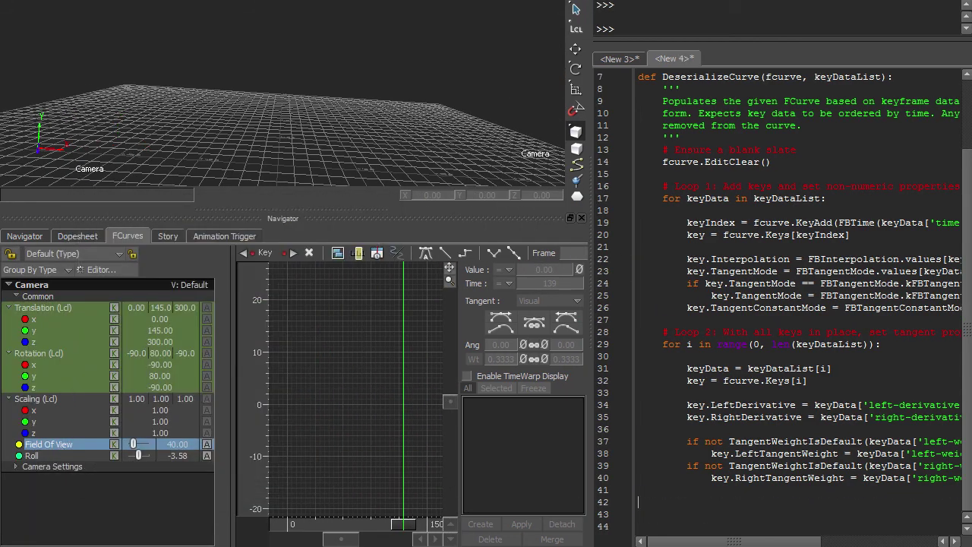
Run DeserializeCurve(fovCurve, SerializeCurve(rollCurve)) to copy the Roll keys onto Field Of View
{"action": "type", "text": "DeserializeCurve("}
{"action": "key", "text": "Return"}
{"action": "type", "text": "fovCurve,"}
{"action": "key", "text": "Return"}
{"action": "type", "text": "SerializeCurve(rollCur"}
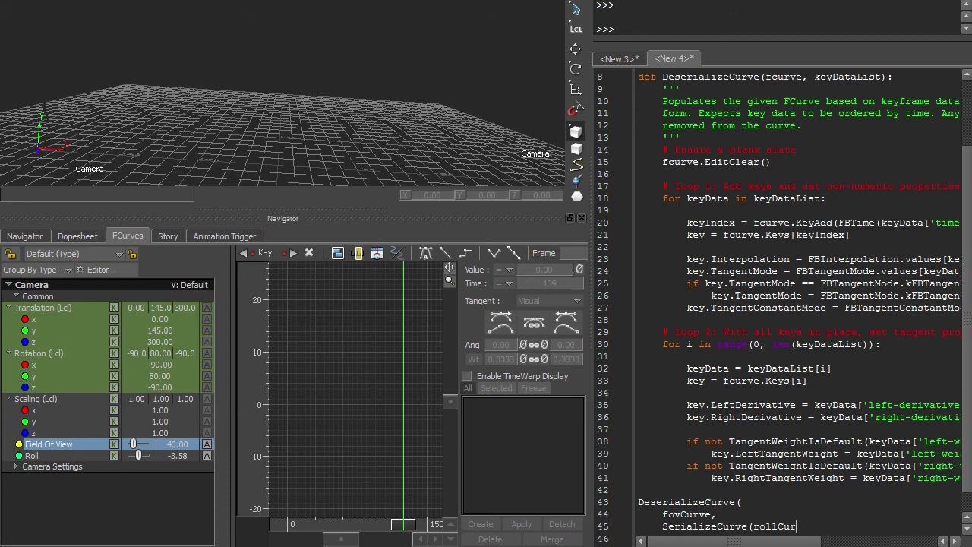
{"action": "type", "text": "ve)"}
{"action": "key", "text": "shift+Up"}
{"action": "key", "text": "shift+Up"}
{"action": "key", "text": "shift+Up"}
{"action": "key", "text": "ctrl+Return"}
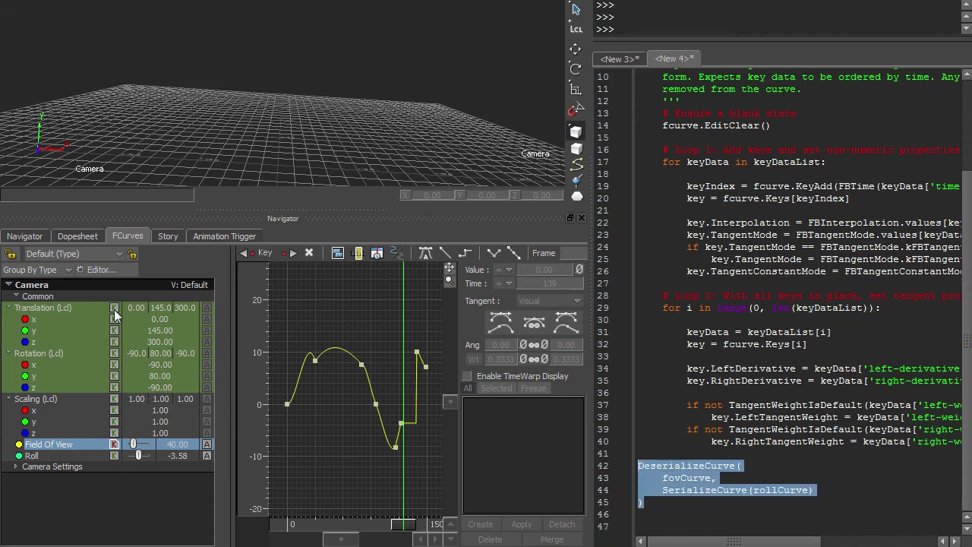
Compare the Roll and Field Of View curves, then drag a Roll key to reshape it
{"action": "left_click", "coordinate": [55, 457]}
{"action": "left_click", "coordinate": [55, 444], "text": "ctrl"}
{"action": "scroll", "coordinate": [337, 367], "scroll_direction": "up", "scroll_amount": 2}
{"action": "scroll", "coordinate": [387, 413], "scroll_direction": "up", "scroll_amount": 2}
{"action": "scroll", "coordinate": [387, 413], "scroll_direction": "down", "scroll_amount": 2}
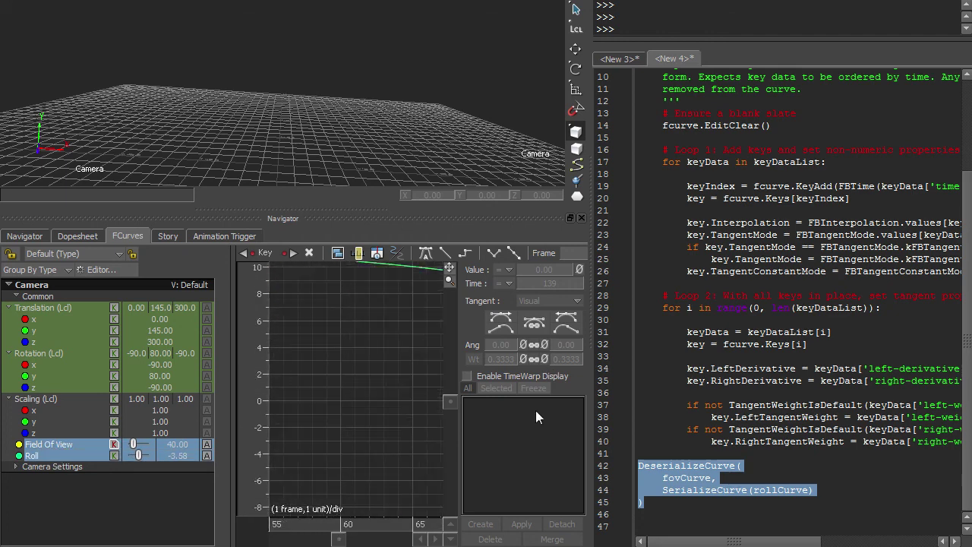
{"action": "scroll", "coordinate": [382, 384], "scroll_direction": "down", "scroll_amount": 2}
{"action": "scroll", "coordinate": [381, 385], "scroll_direction": "down", "scroll_amount": 2}
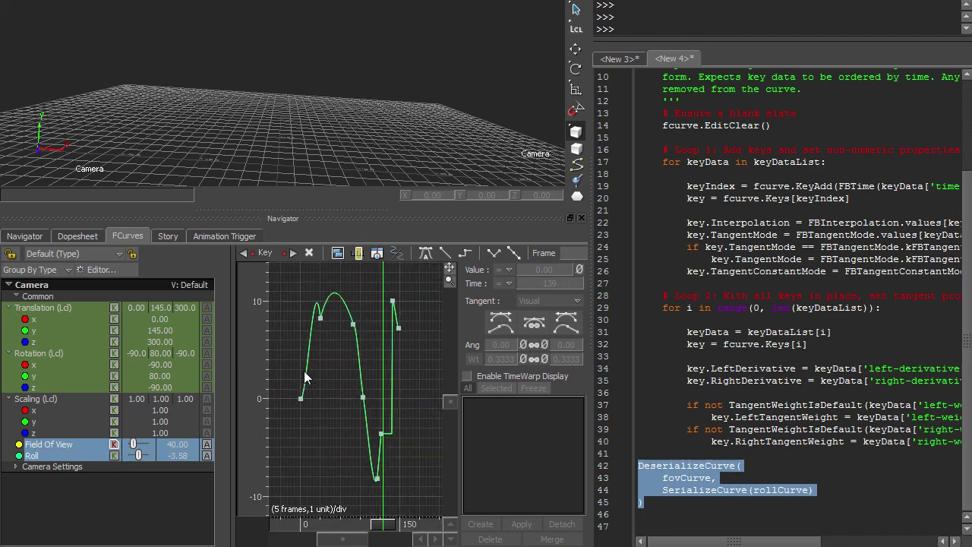
{"action": "left_click", "coordinate": [70, 441]}
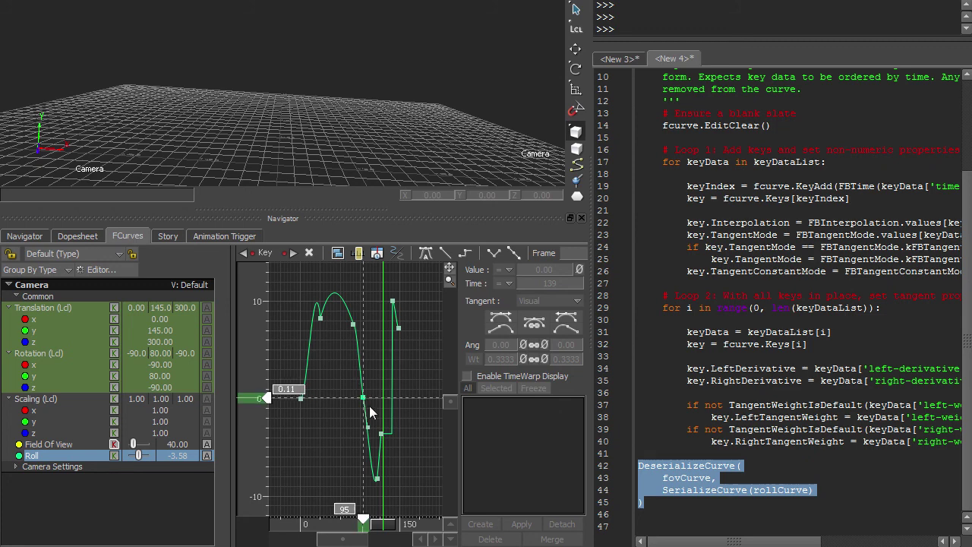
{"action": "left_click_drag", "start_coordinate": [363, 397], "coordinate": [337, 427]}
{"action": "left_click", "coordinate": [334, 515]}
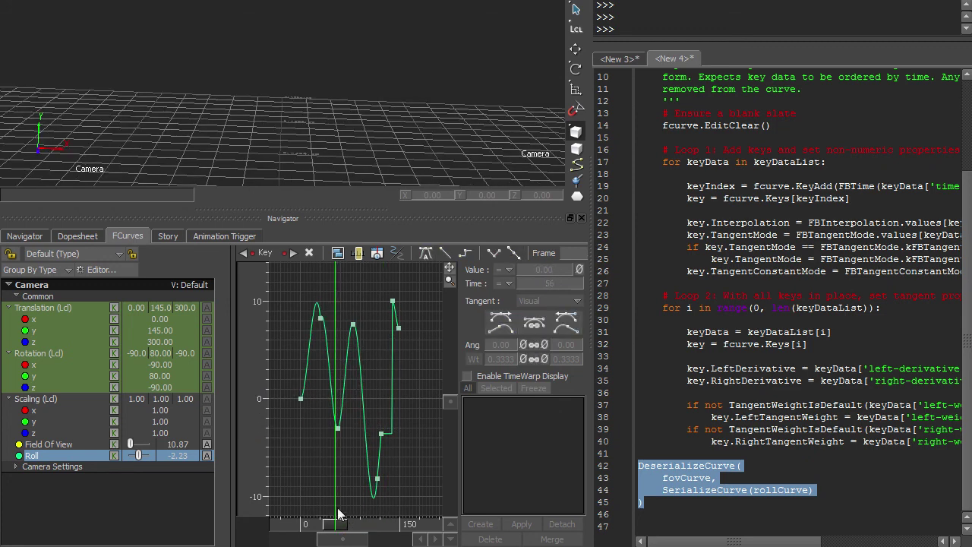
Rerun the whole script so Field Of View matches the reshaped Roll curve, framing both curves
{"action": "left_click", "coordinate": [48, 444]}
{"action": "left_click", "coordinate": [48, 444], "text": "shift"}
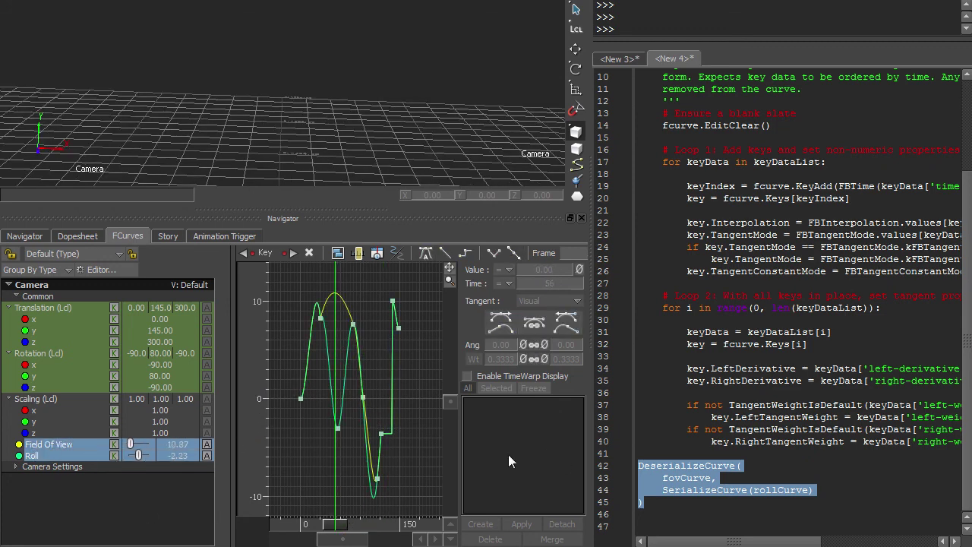
{"action": "key", "text": "ctrl+a"}
{"action": "key", "text": "ctrl+Return"}
{"action": "key", "text": "a"}
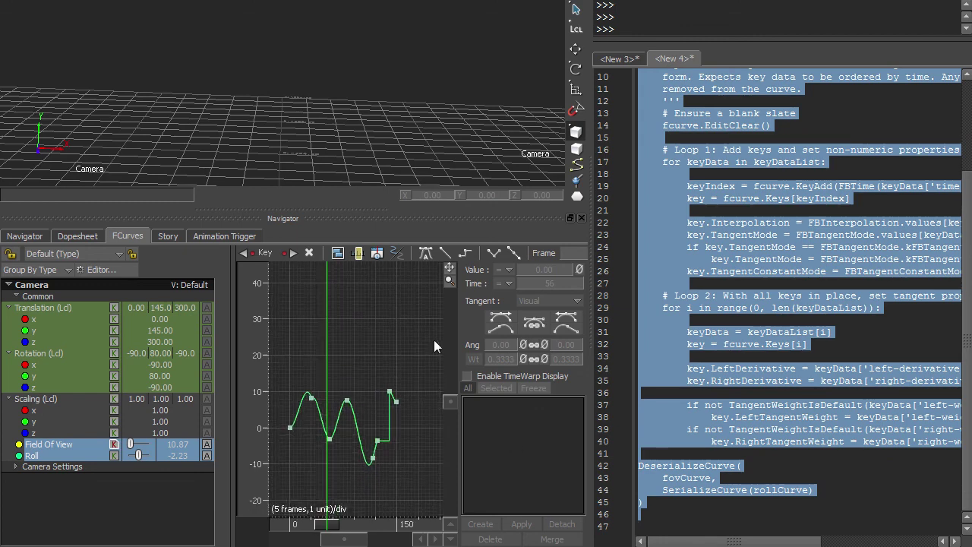
Clear all Roll keys with fcurve.EditClear(), then write fovCurve.EditClear() in its place
{"action": "key", "text": "ctrl+a"}
{"action": "type", "text": "f"}
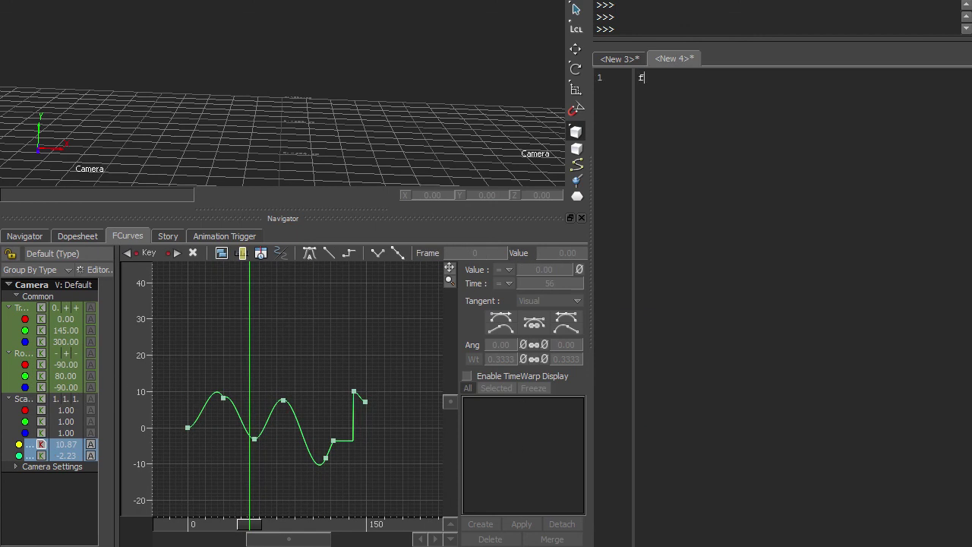
{"action": "type", "text": "curve.EditClear()"}
{"action": "key", "text": "ctrl+a"}
{"action": "key", "text": "ctrl+Return"}
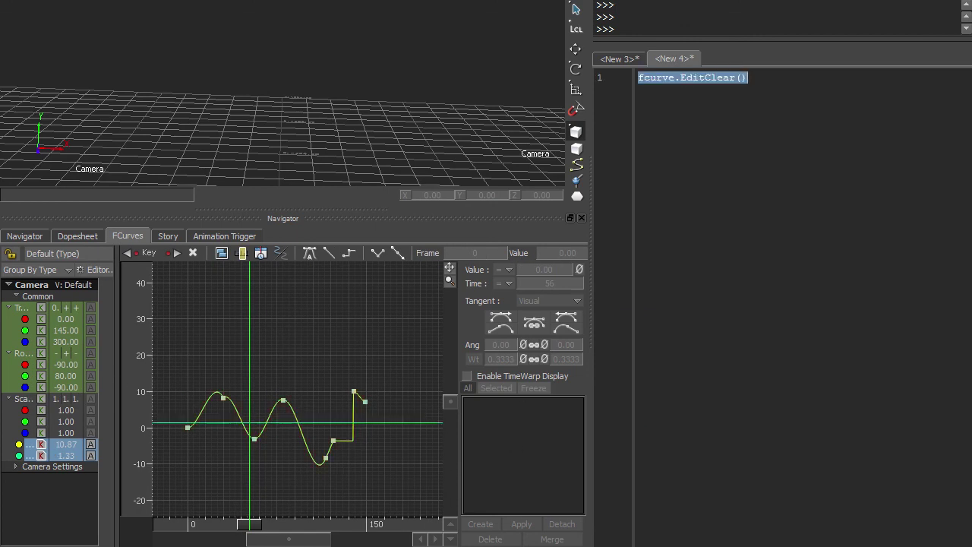
{"action": "type", "text": "fovCurve.EditClear()"}
{"action": "key", "text": "ctrl+a"}
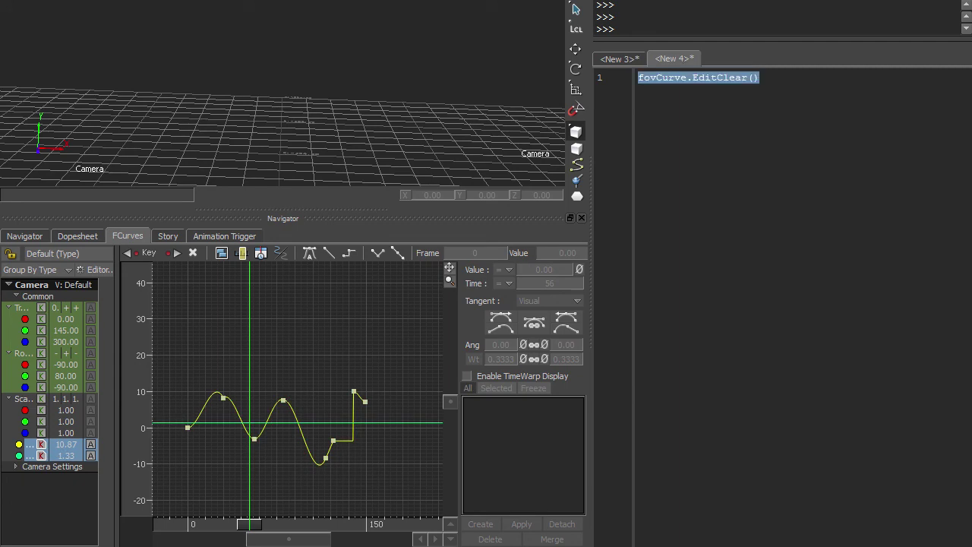